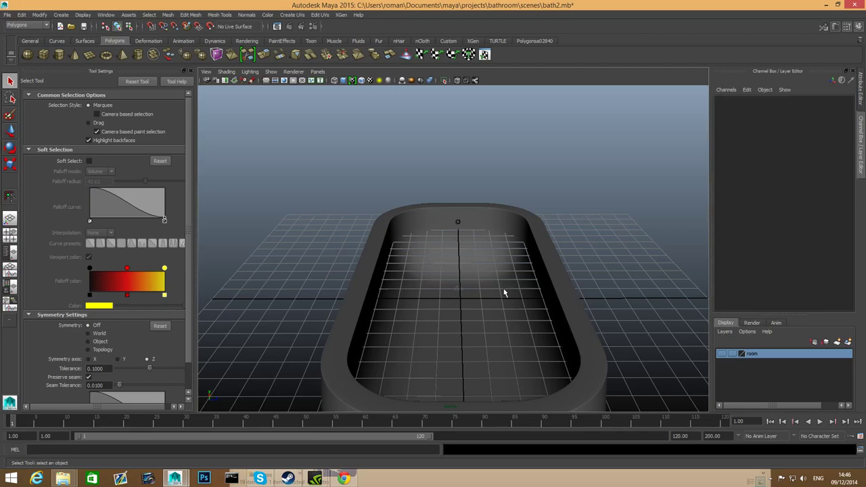
# - Select the bathtub mesh and orbit to look down into the tub's rounded end
pyautogui.keyDown('alt'); pyautogui.moveTo(512, 287); pyautogui.dragTo(424, 273); pyautogui.keyUp('alt')
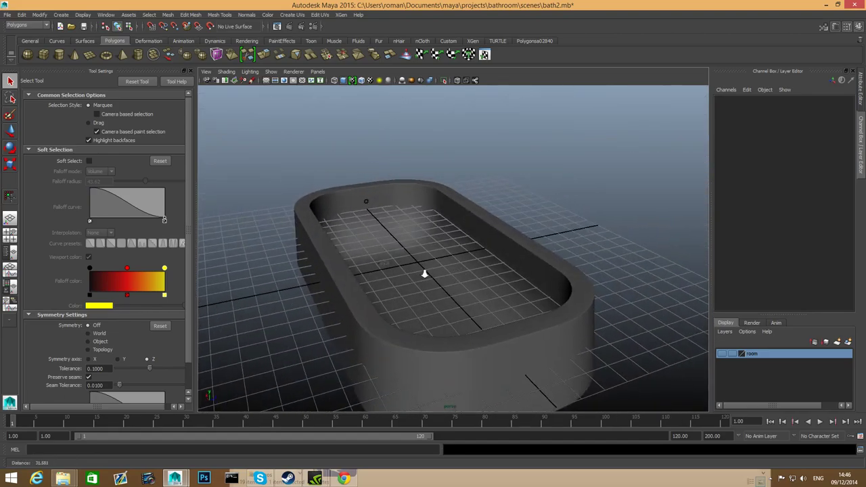
pyautogui.keyDown('alt'); pyautogui.moveTo(423, 273); pyautogui.dragTo(566, 286, button='right'); pyautogui.keyUp('alt')
pyautogui.keyDown('alt'); pyautogui.moveTo(567, 286); pyautogui.dragTo(411, 284); pyautogui.keyUp('alt')
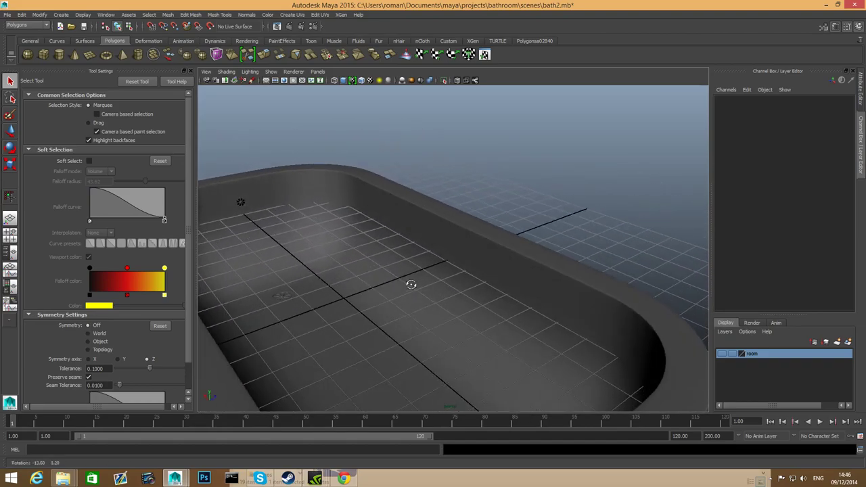
pyautogui.click(484, 263)
pyautogui.keyDown('alt'); pyautogui.moveTo(484, 262); pyautogui.dragTo(444, 261); pyautogui.keyUp('alt')
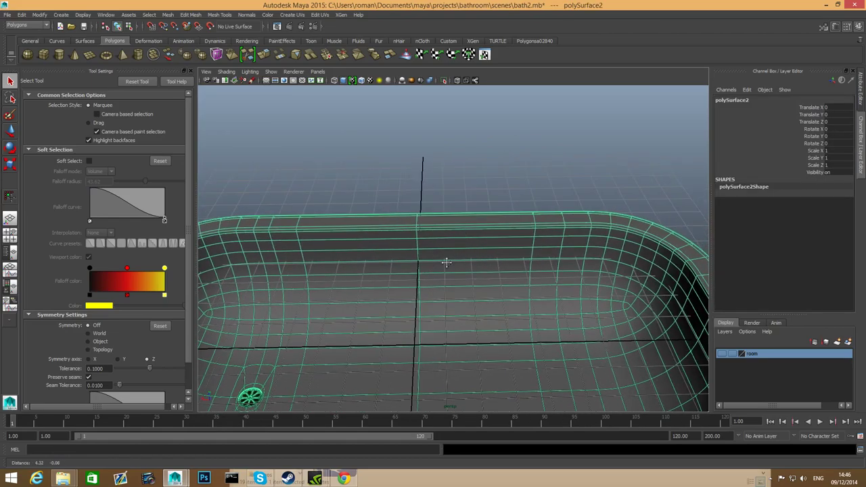
pyautogui.keyDown('alt'); pyautogui.moveTo(444, 262); pyautogui.dragTo(468, 234, button='middle'); pyautogui.keyUp('alt')
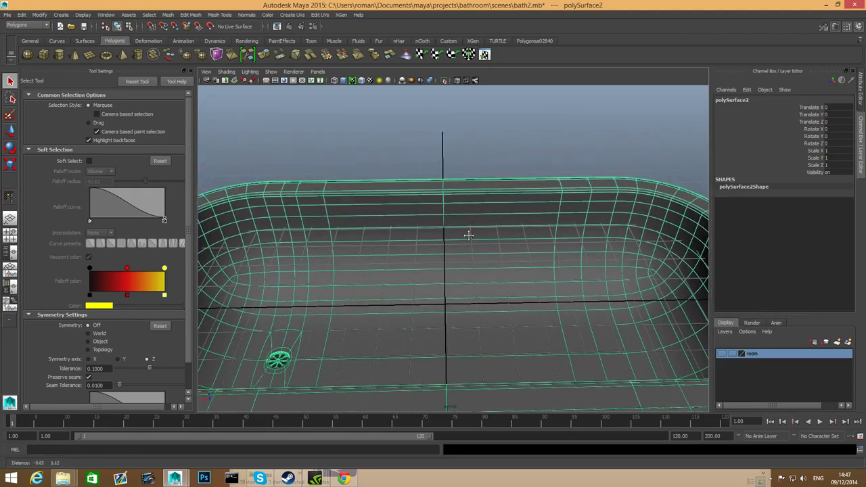
pyautogui.moveTo(467, 234)
pyautogui.keyDown('alt'); pyautogui.mouseDown()
pyautogui.moveTo(393, 232)
pyautogui.moveTo(464, 239)
pyautogui.mouseUp(); pyautogui.keyUp('alt')
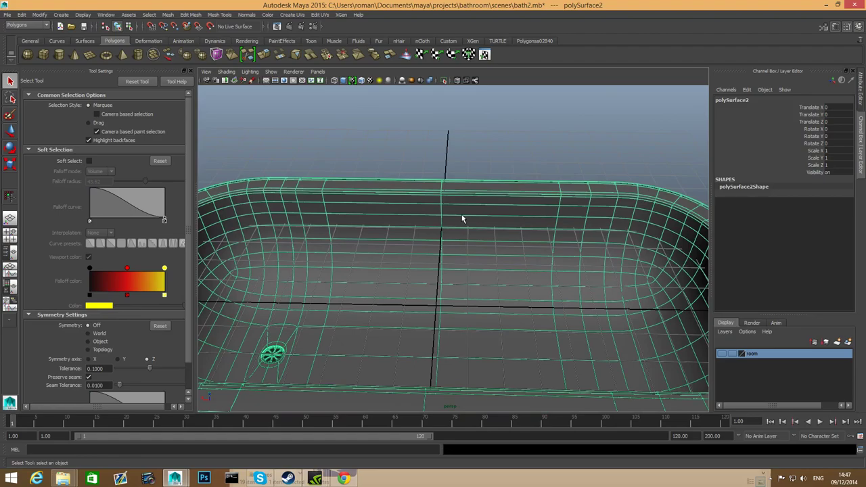
pyautogui.keyDown('alt'); pyautogui.moveTo(463, 218); pyautogui.dragTo(413, 228); pyautogui.keyUp('alt')
# - Pick the unwanted edge on the rim wall in Edge mode and delete it
pyautogui.keyDown('alt'); pyautogui.moveTo(413, 228); pyautogui.dragTo(527, 245, button='right'); pyautogui.keyUp('alt')
pyautogui.keyDown('alt'); pyautogui.moveTo(526, 245); pyautogui.dragTo(487, 159); pyautogui.keyUp('alt')
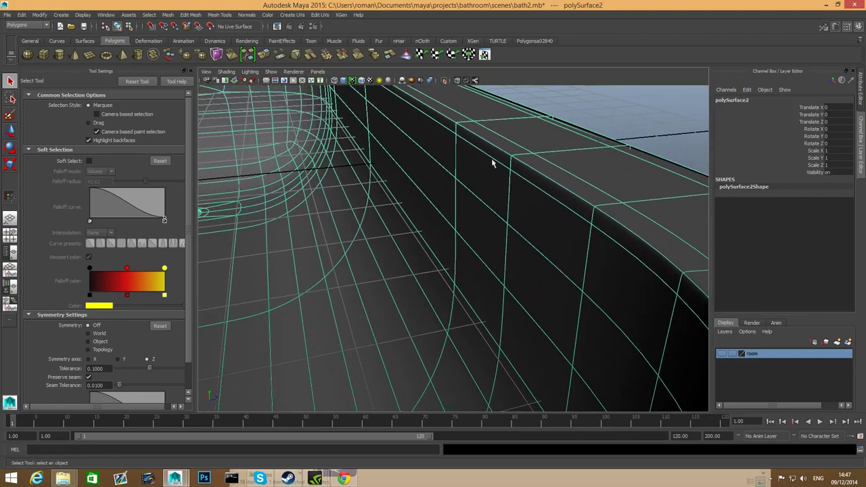
pyautogui.keyDown('alt'); pyautogui.moveTo(452, 136); pyautogui.dragTo(452, 188); pyautogui.keyUp('alt')
pyautogui.keyDown('alt'); pyautogui.moveTo(474, 230); pyautogui.dragTo(423, 227); pyautogui.keyUp('alt')
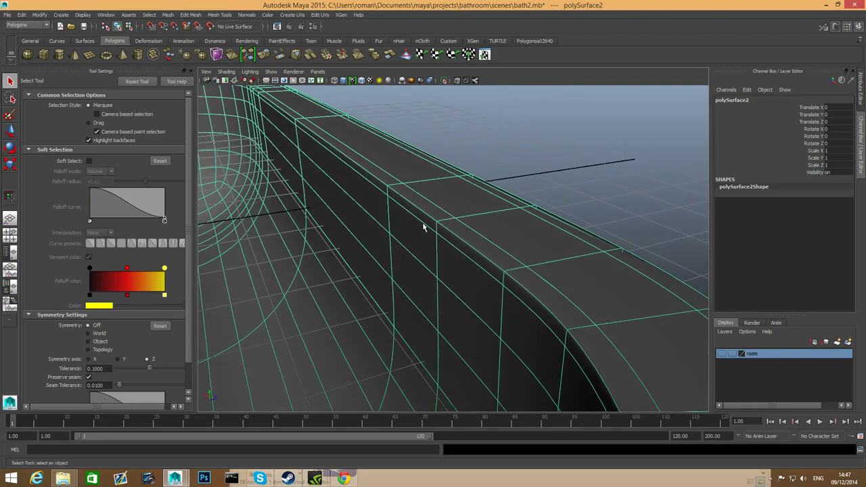
pyautogui.moveTo(406, 224); pyautogui.dragTo(383, 227, button='right')
pyautogui.click(408, 213)
pyautogui.moveTo(390, 241)
pyautogui.keyDown('alt'); pyautogui.mouseDown()
pyautogui.moveTo(412, 244)
pyautogui.moveTo(396, 230)
pyautogui.mouseUp(); pyautogui.keyUp('alt')
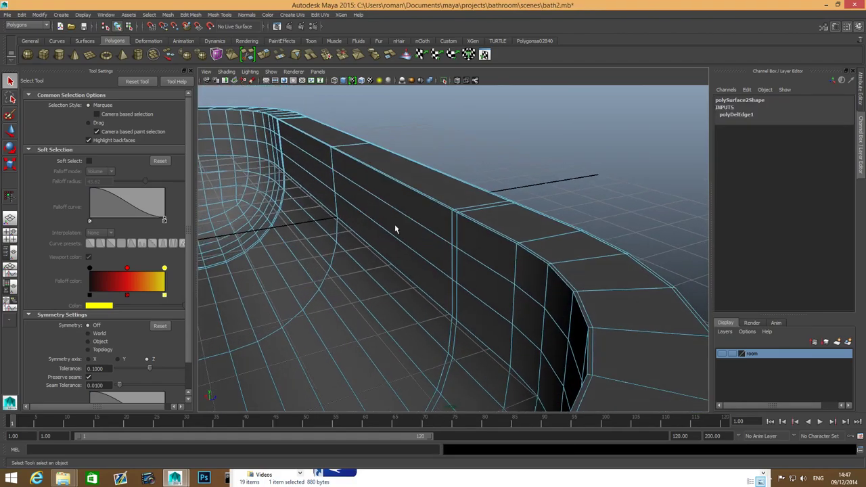
pyautogui.keyDown('alt'); pyautogui.moveTo(240, 175); pyautogui.dragTo(218, 144); pyautogui.keyUp('alt')
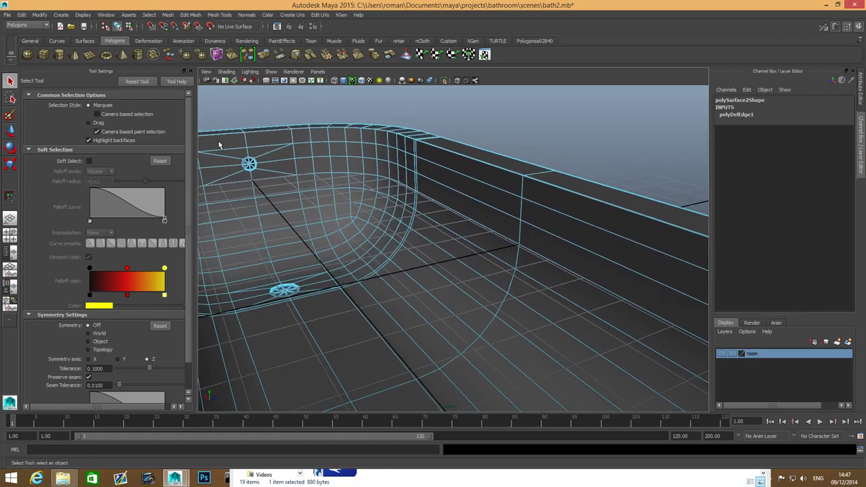
pyautogui.keyDown('alt'); pyautogui.moveTo(340, 312); pyautogui.dragTo(473, 234); pyautogui.keyUp('alt')
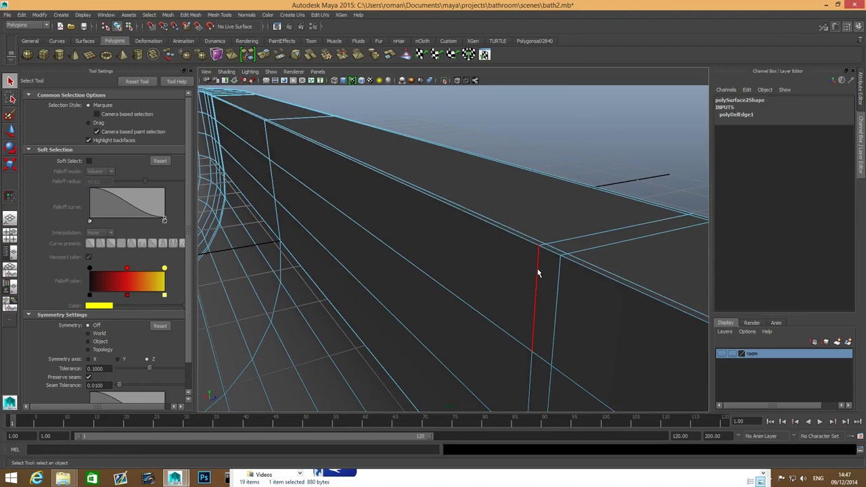
# - Insert a lengthwise edge loop along the tub's inner rim wall with the Insert Edge Loop Tool
pyautogui.keyDown('alt'); pyautogui.moveTo(456, 272); pyautogui.dragTo(439, 245); pyautogui.keyUp('alt')
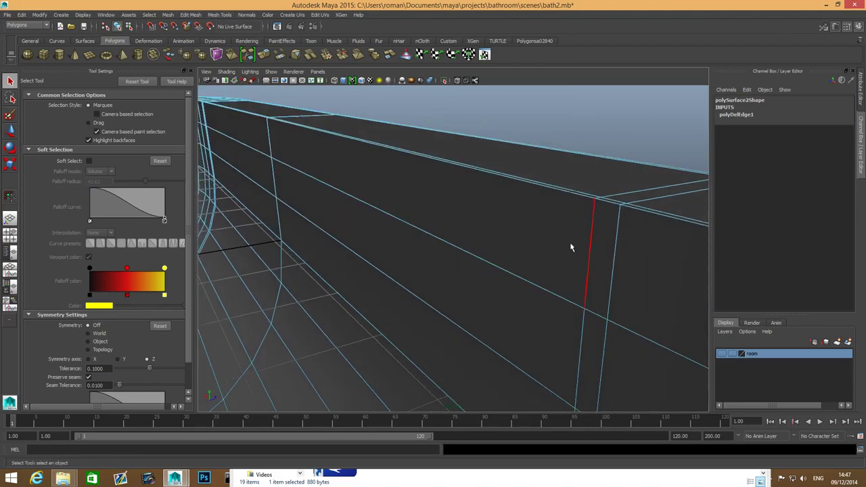
pyautogui.press('F8')
pyautogui.keyDown('shift'); pyautogui.moveTo(569, 238); pyautogui.dragTo(513, 250, button='right'); pyautogui.keyUp('shift')
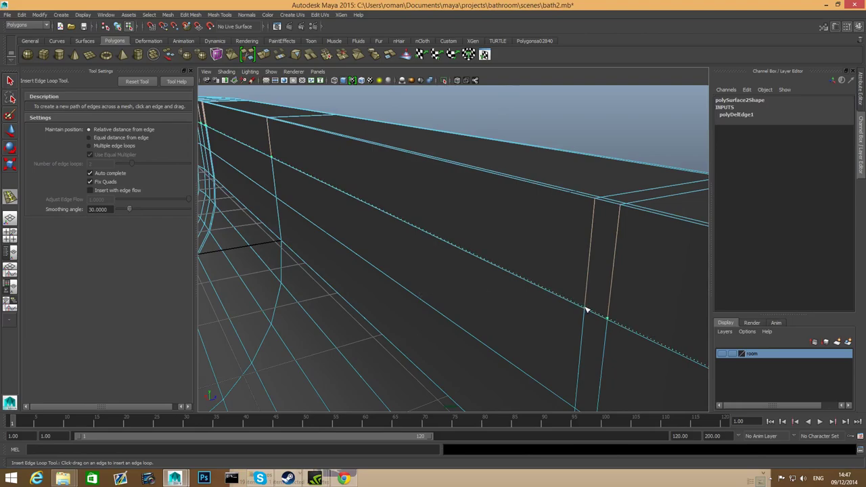
pyautogui.click(586, 310)
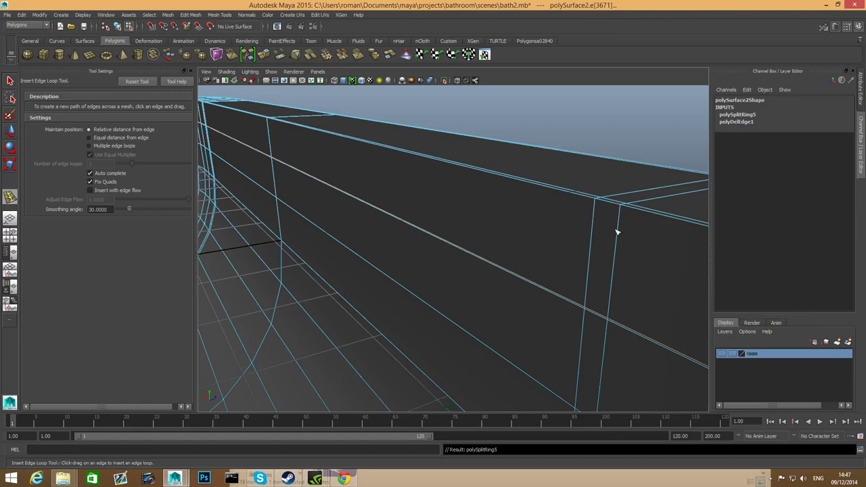
pyautogui.click(9, 81)
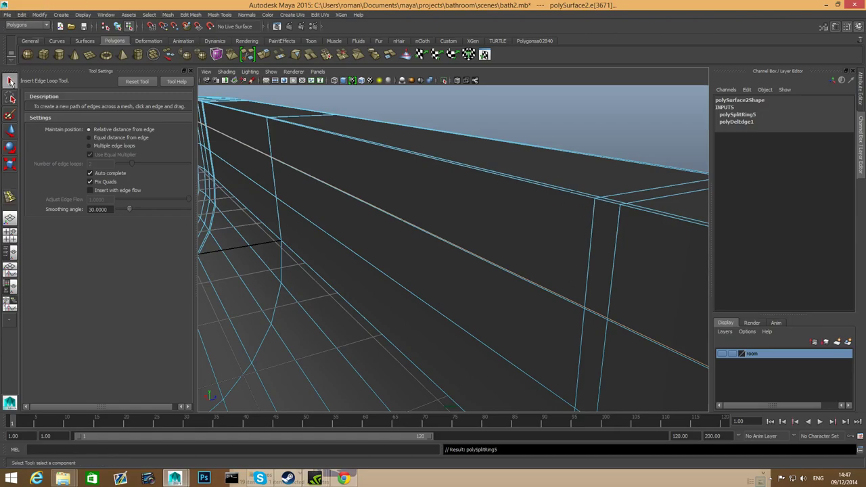
# - In face mode, select the large rim-wall face and its small adjoining face
pyautogui.moveTo(416, 203); pyautogui.dragTo(419, 236, button='right')
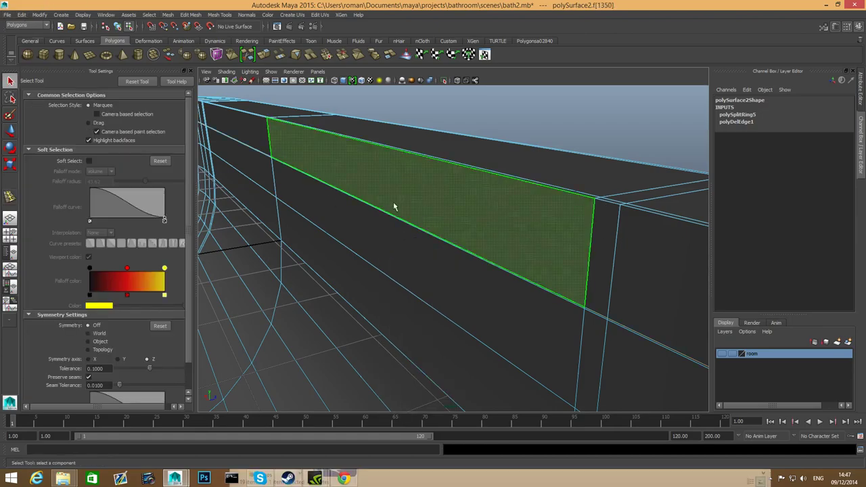
pyautogui.click(394, 207)
pyautogui.keyDown('shift'); pyautogui.click(246, 135); pyautogui.keyUp('shift')
pyautogui.keyDown('alt'); pyautogui.moveTo(503, 216); pyautogui.dragTo(520, 219, button='middle'); pyautogui.keyUp('alt')
pyautogui.scroll(-2, 519, 219)
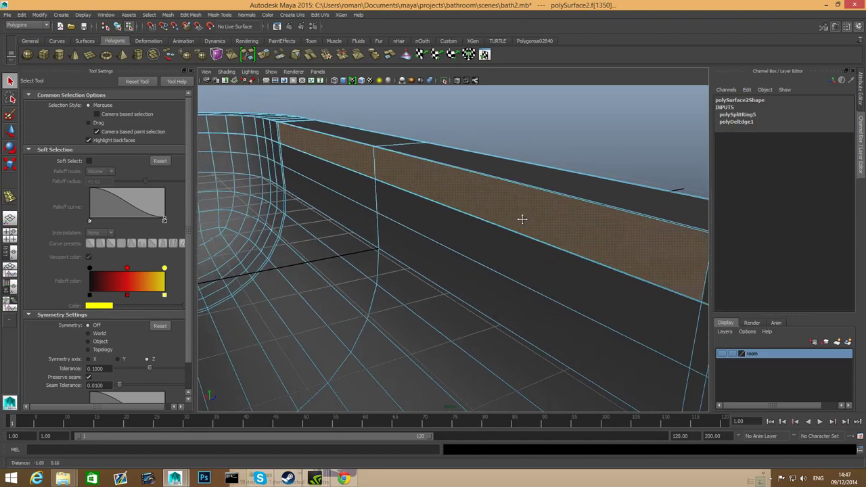
pyautogui.scroll(-2, 421, 195)
pyautogui.scroll(-2, 430, 221)
pyautogui.scroll(1, 430, 221)
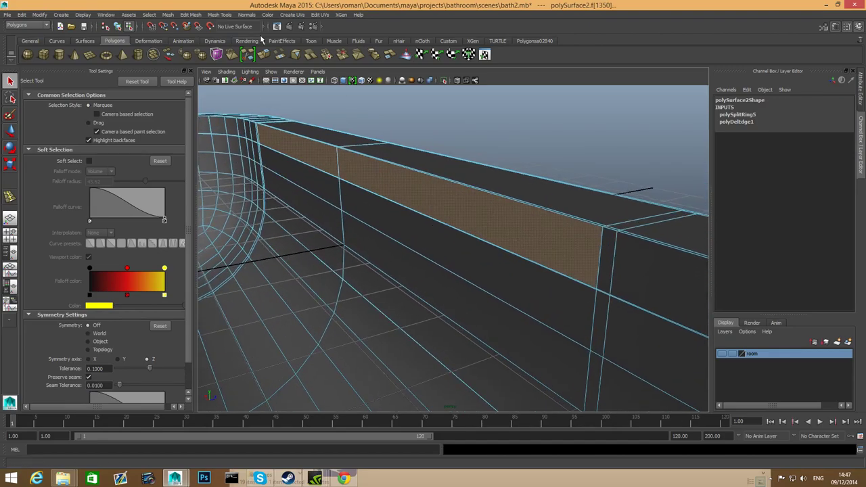
# - Extrude the selected faces outward (Local Translate Z 0.812) and scale them narrower along X
pyautogui.click(265, 55)
pyautogui.keyDown('alt'); pyautogui.moveTo(426, 234); pyautogui.dragTo(493, 286); pyautogui.keyUp('alt')
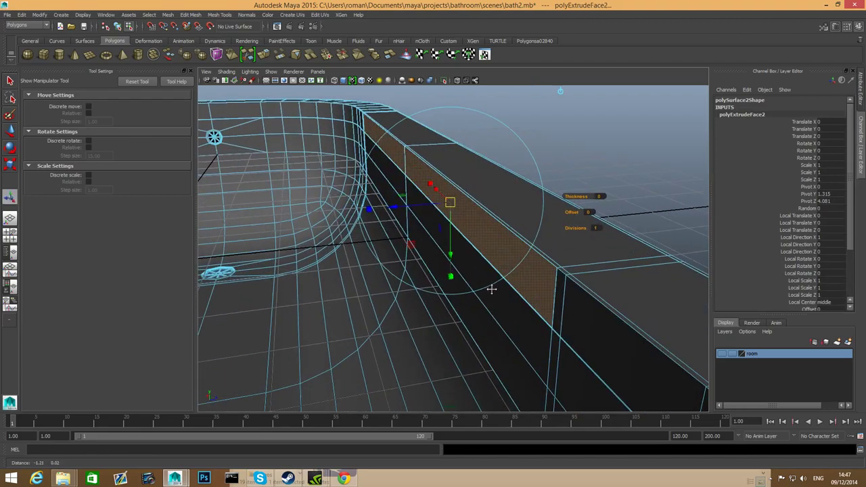
pyautogui.moveTo(393, 210); pyautogui.dragTo(474, 236)
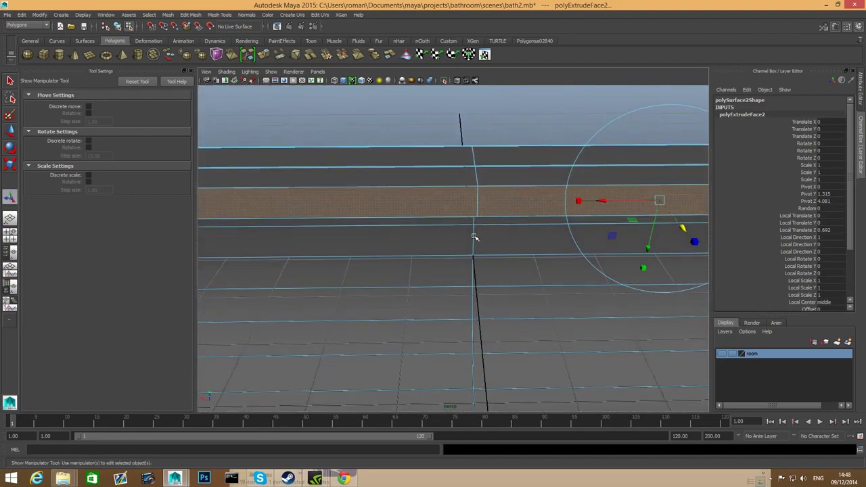
pyautogui.keyDown('alt'); pyautogui.moveTo(503, 235); pyautogui.dragTo(376, 253, button='right'); pyautogui.keyUp('alt')
pyautogui.keyDown('alt'); pyautogui.moveTo(386, 252); pyautogui.dragTo(439, 277); pyautogui.keyUp('alt')
pyautogui.moveTo(441, 246); pyautogui.dragTo(423, 232)
pyautogui.keyDown('alt'); pyautogui.moveTo(423, 232); pyautogui.dragTo(473, 255, button='right'); pyautogui.keyUp('alt')
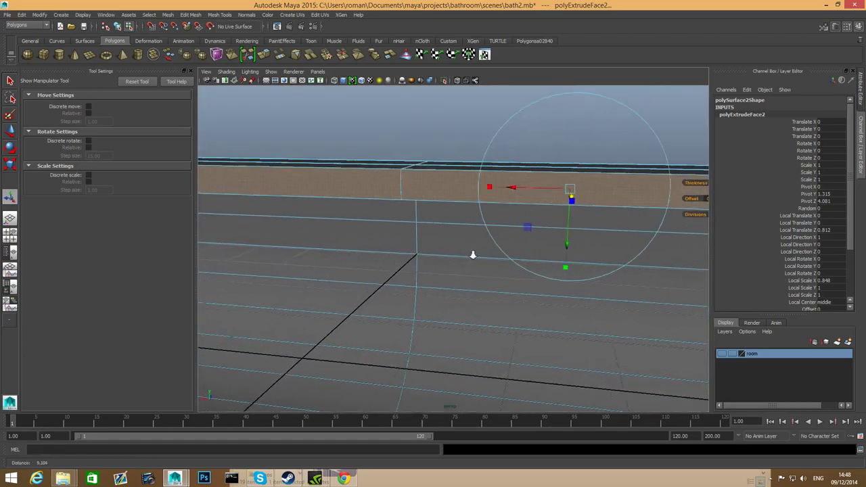
pyautogui.keyDown('alt'); pyautogui.moveTo(473, 255); pyautogui.dragTo(443, 278); pyautogui.keyUp('alt')
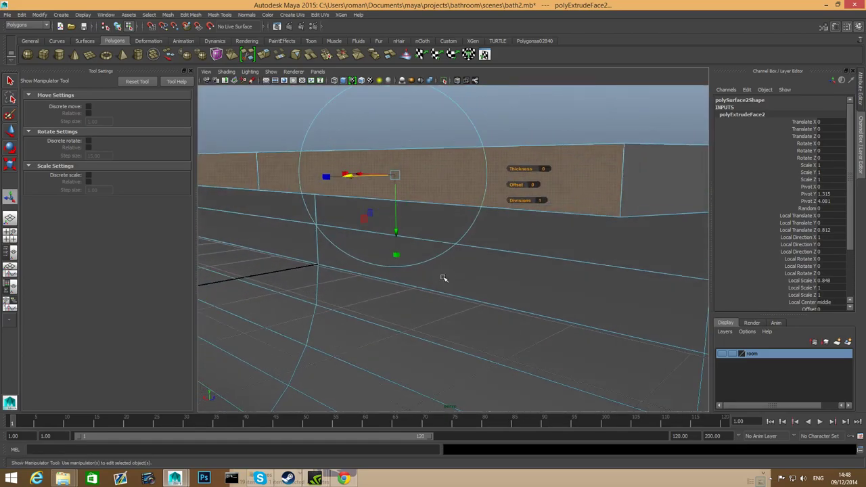
pyautogui.press('F8')
pyautogui.keyDown('alt'); pyautogui.moveTo(572, 218); pyautogui.dragTo(550, 232, button='middle'); pyautogui.keyUp('alt')
pyautogui.keyDown('alt'); pyautogui.moveTo(550, 232); pyautogui.dragTo(502, 247); pyautogui.keyUp('alt')
pyautogui.rightClick(441, 228)
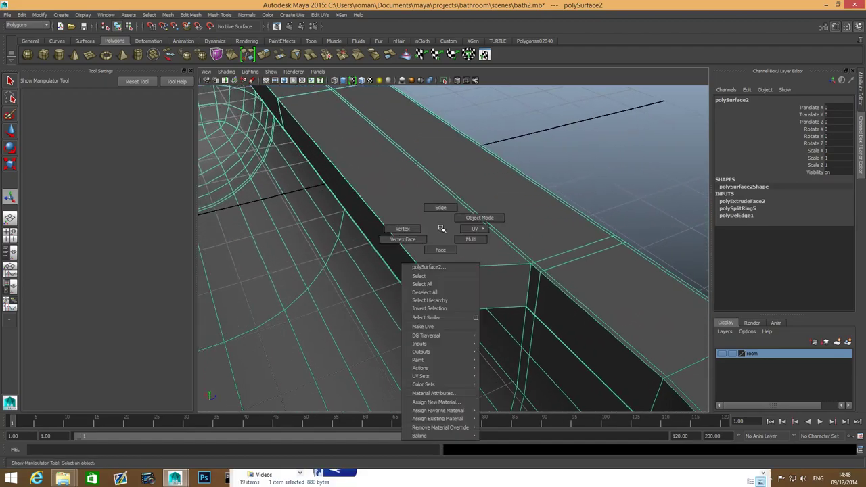
pyautogui.click(441, 250)
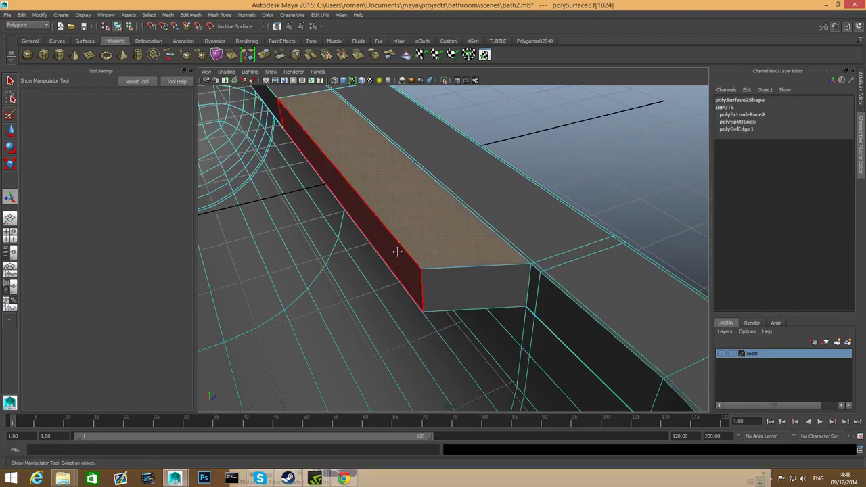
pyautogui.keyDown('alt'); pyautogui.moveTo(397, 251); pyautogui.dragTo(408, 176); pyautogui.keyUp('alt')
pyautogui.click(379, 165)
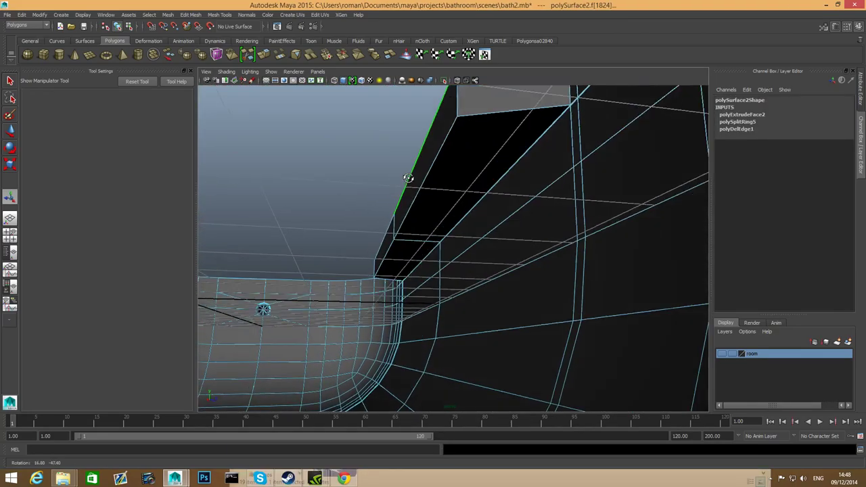
pyautogui.keyDown('shift'); pyautogui.click(467, 174); pyautogui.keyUp('shift')
pyautogui.keyDown('alt'); pyautogui.moveTo(396, 260); pyautogui.dragTo(415, 286); pyautogui.keyUp('alt')
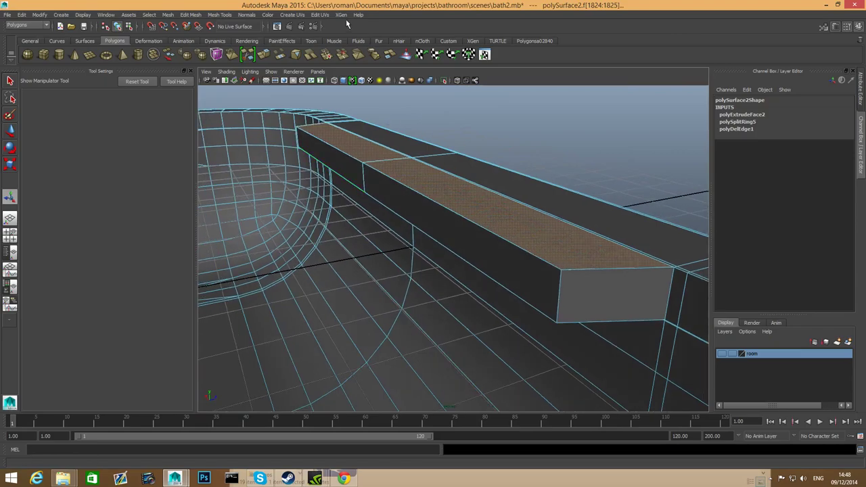
pyautogui.hotkey('ctrl', 'e')
pyautogui.keyDown('alt'); pyautogui.moveTo(456, 224); pyautogui.dragTo(460, 157); pyautogui.keyUp('alt')
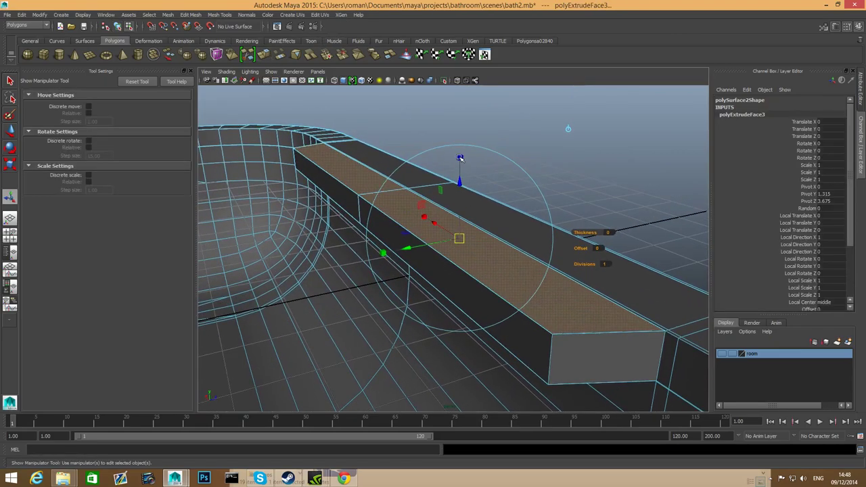
pyautogui.click(458, 157)
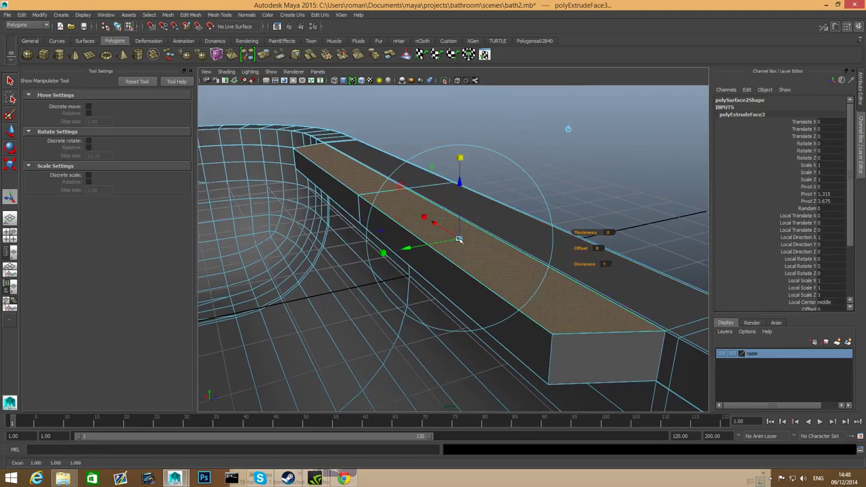
pyautogui.moveTo(458, 239); pyautogui.dragTo(477, 249)
pyautogui.moveTo(425, 226); pyautogui.dragTo(415, 222)
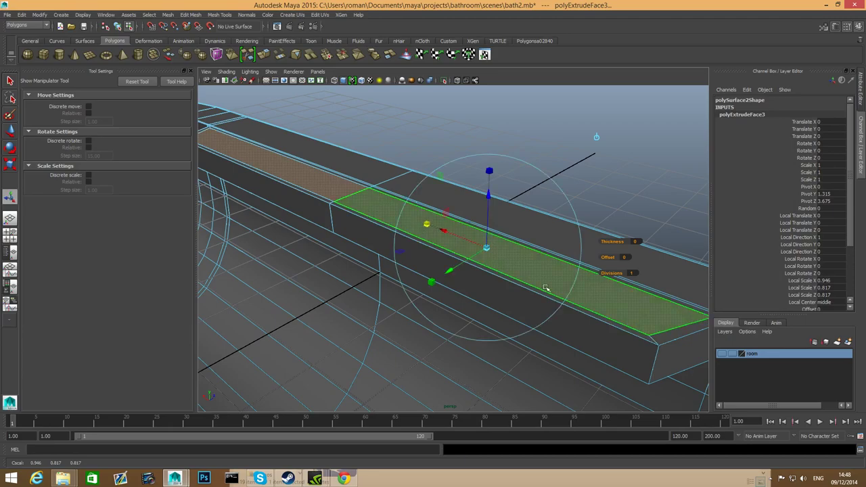
pyautogui.keyDown('alt'); pyautogui.moveTo(526, 298); pyautogui.dragTo(548, 329); pyautogui.keyUp('alt')
pyautogui.hotkey('ctrl', 'z')
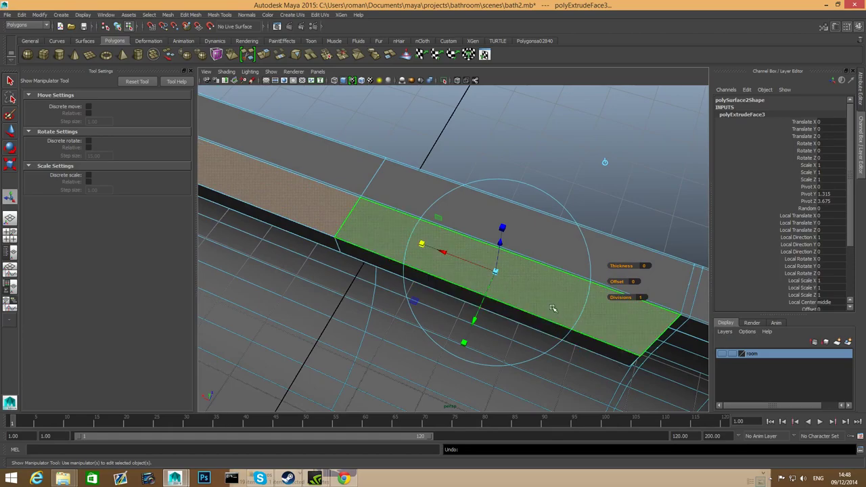
pyautogui.hotkey('ctrl', 'z')
pyautogui.keyDown('alt'); pyautogui.moveTo(552, 309); pyautogui.dragTo(621, 284); pyautogui.keyUp('alt')
pyautogui.press('F8')
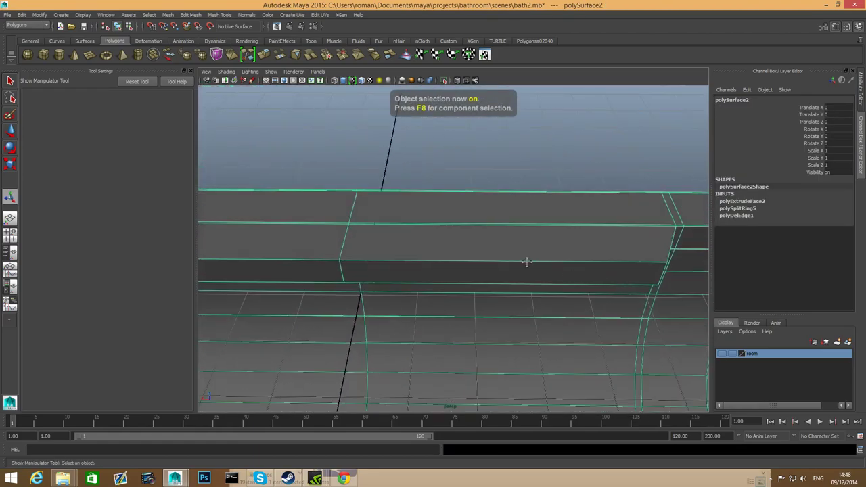
# - Add a duplicated edge loop across the rim block, then check it in smooth preview
pyautogui.keyDown('alt'); pyautogui.moveTo(526, 262); pyautogui.dragTo(443, 264); pyautogui.keyUp('alt')
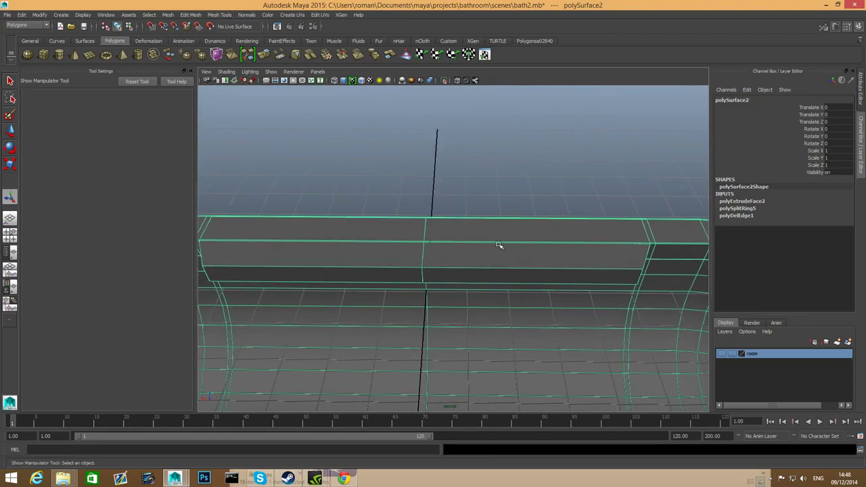
pyautogui.keyDown('shift'); pyautogui.moveTo(498, 245); pyautogui.dragTo(490, 283, button='right'); pyautogui.keyUp('shift')
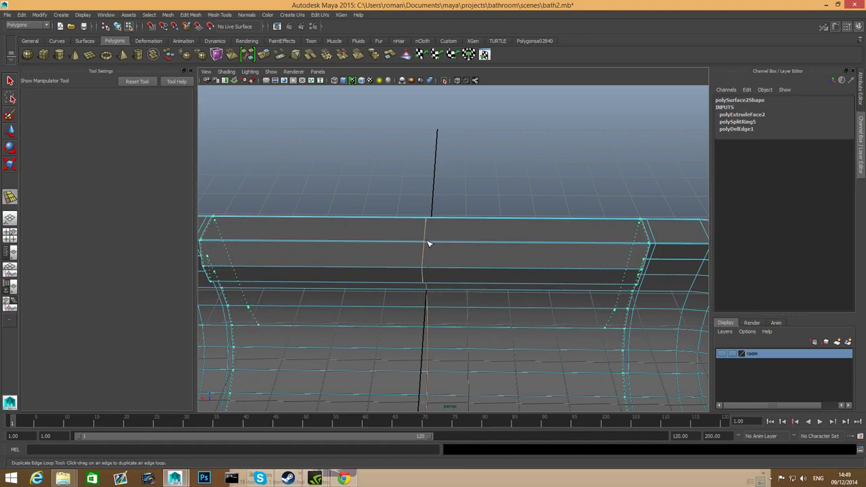
pyautogui.click(428, 244)
pyautogui.keyDown('alt'); pyautogui.moveTo(428, 243); pyautogui.dragTo(494, 295); pyautogui.keyUp('alt')
pyautogui.press('3')
pyautogui.press('1')
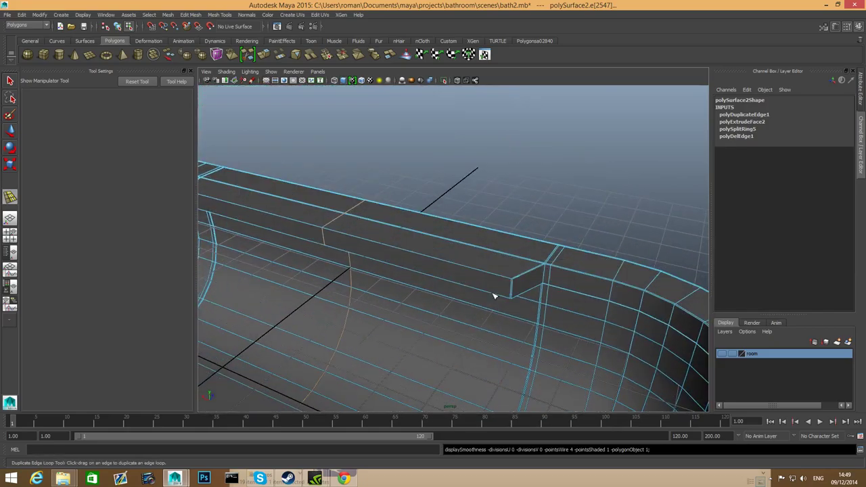
# - Switch to face selection, view the beam's side, and return to object mode
pyautogui.press('q')
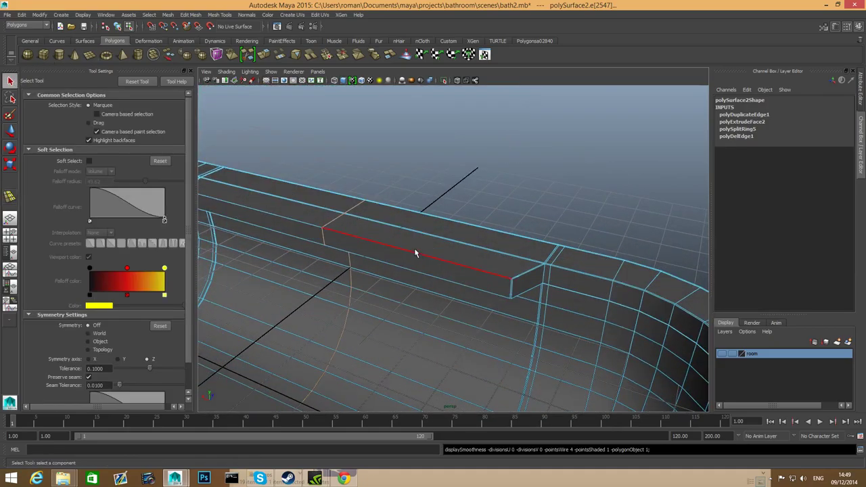
pyautogui.rightClick(417, 242)
pyautogui.click(418, 261)
pyautogui.keyDown('alt'); pyautogui.moveTo(415, 255); pyautogui.dragTo(382, 255); pyautogui.keyUp('alt')
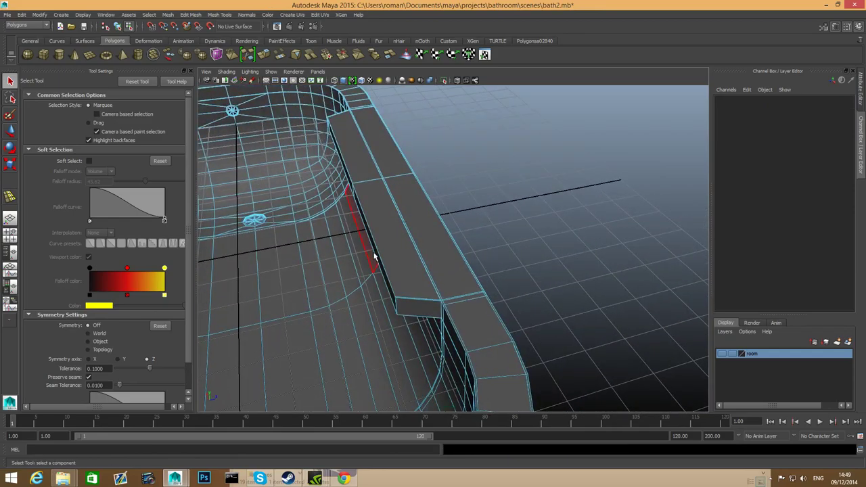
pyautogui.press('F8')
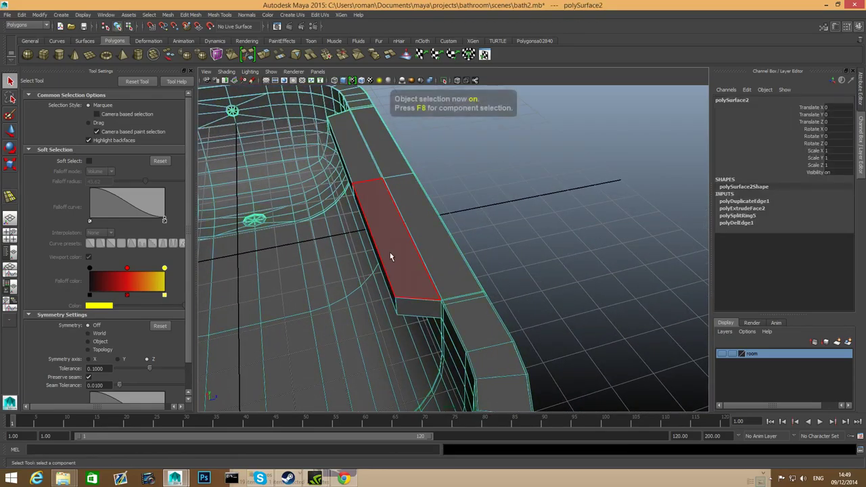
pyautogui.keyDown('alt'); pyautogui.moveTo(388, 251); pyautogui.dragTo(399, 256); pyautogui.keyUp('alt')
# - Insert several edge loops across the end of the raised rim block near the tub corner
pyautogui.keyDown('shift'); pyautogui.rightClick(401, 255); pyautogui.keyUp('shift')
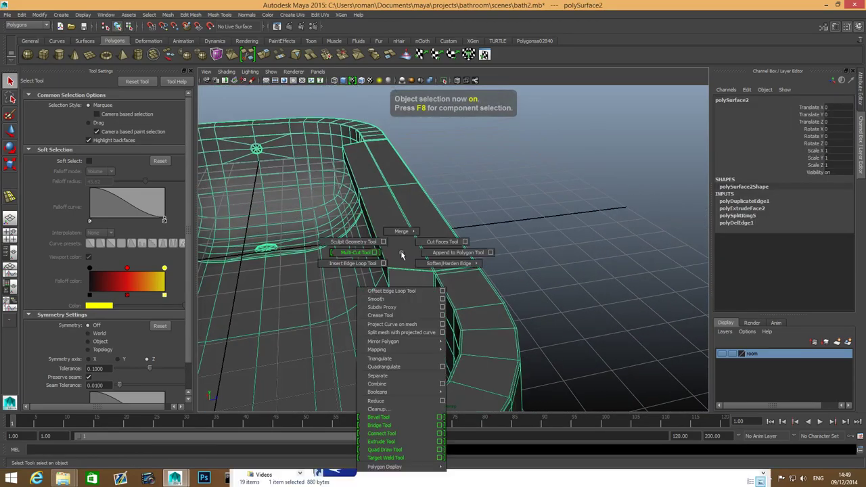
pyautogui.click(352, 263)
pyautogui.scroll(5, 373, 308)
pyautogui.moveTo(374, 308); pyautogui.dragTo(383, 309)
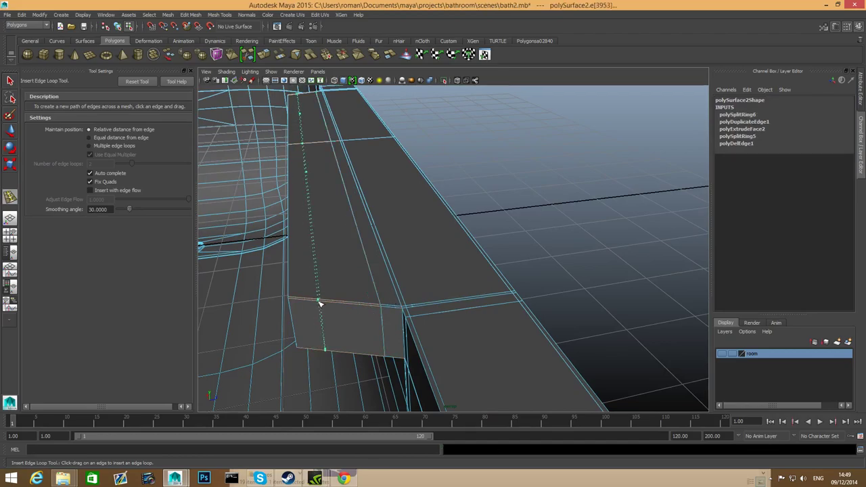
pyautogui.moveTo(325, 304); pyautogui.dragTo(386, 284)
pyautogui.keyDown('alt'); pyautogui.moveTo(377, 285); pyautogui.dragTo(346, 292, button='right'); pyautogui.keyUp('alt')
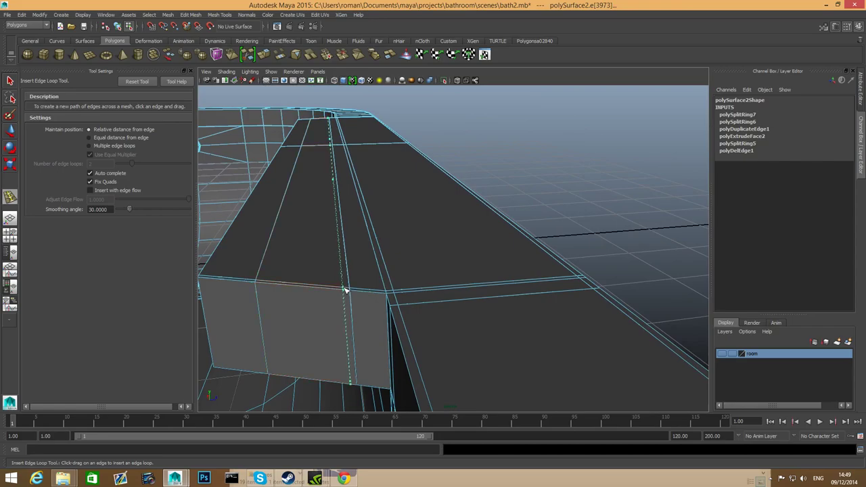
pyautogui.click(344, 288)
pyautogui.keyDown('alt'); pyautogui.moveTo(329, 308); pyautogui.dragTo(367, 309); pyautogui.keyUp('alt')
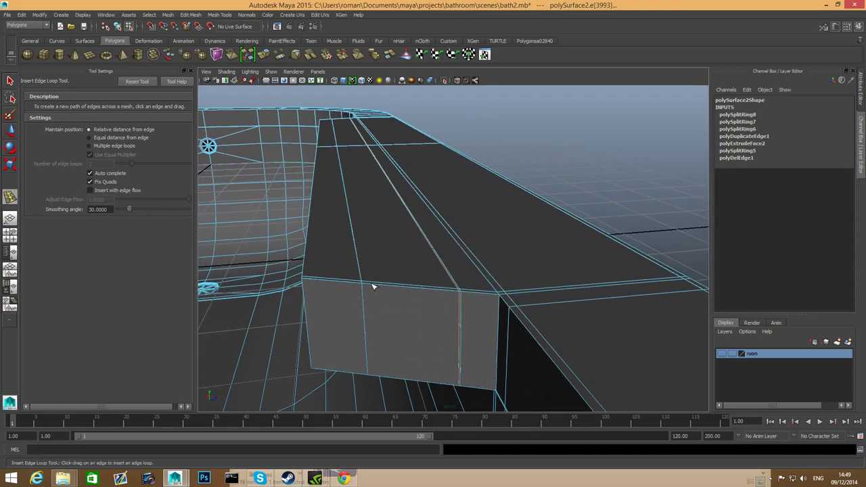
pyautogui.click(365, 287)
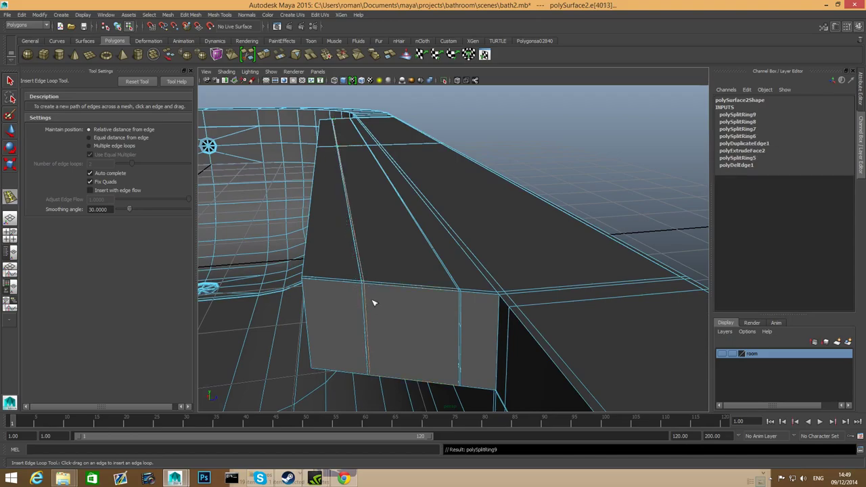
pyautogui.keyDown('alt'); pyautogui.moveTo(374, 299); pyautogui.dragTo(326, 329); pyautogui.keyUp('alt')
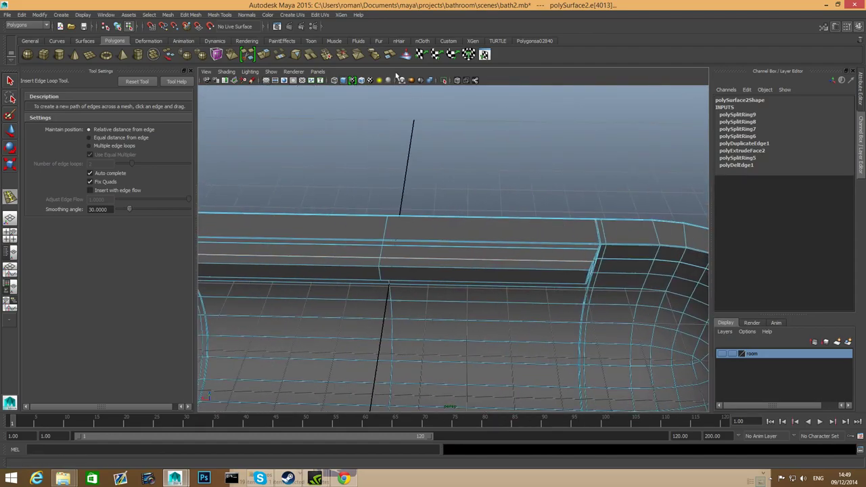
pyautogui.press('F8')
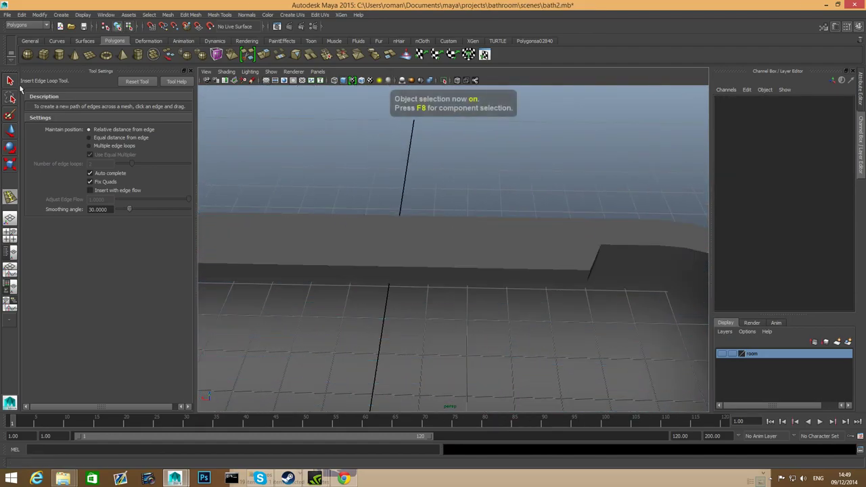
# - Select the tub mesh and add two duplicated edge loops along the rim beam
pyautogui.press('q')
pyautogui.click(390, 246)
pyautogui.keyDown('shift'); pyautogui.moveTo(496, 223); pyautogui.dragTo(495, 261, button='right'); pyautogui.keyUp('shift')
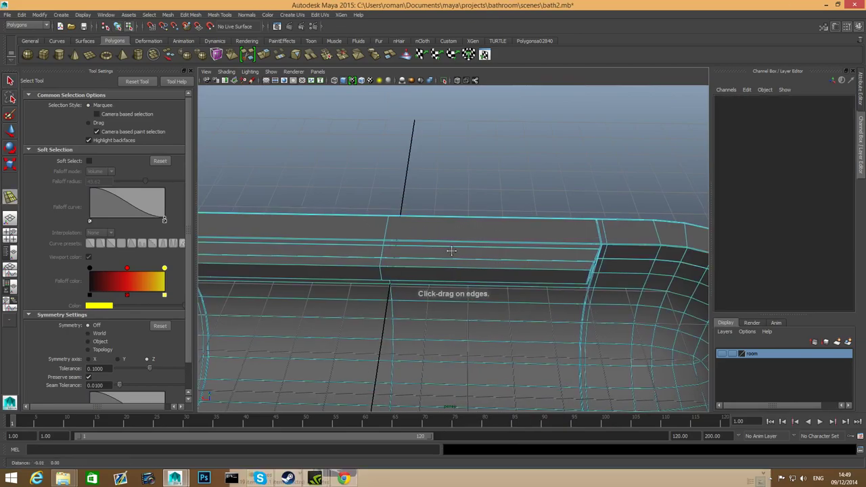
pyautogui.keyDown('alt'); pyautogui.moveTo(451, 251); pyautogui.dragTo(409, 228); pyautogui.keyUp('alt')
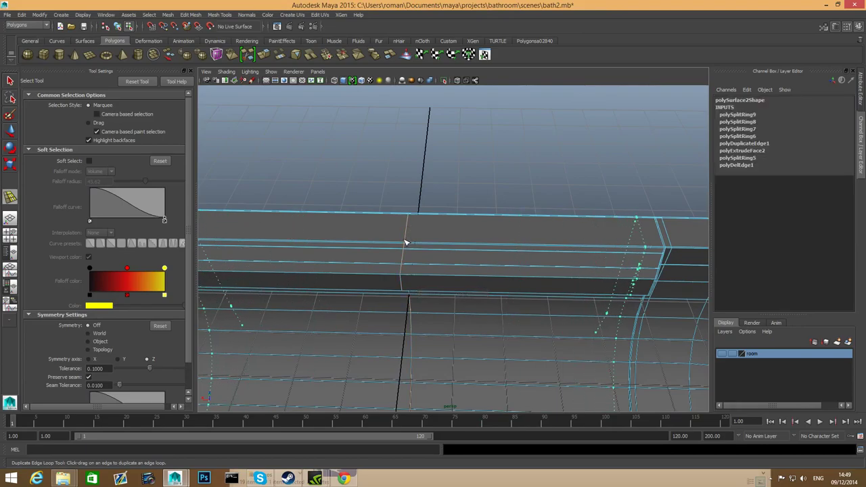
pyautogui.moveTo(405, 242); pyautogui.dragTo(408, 244)
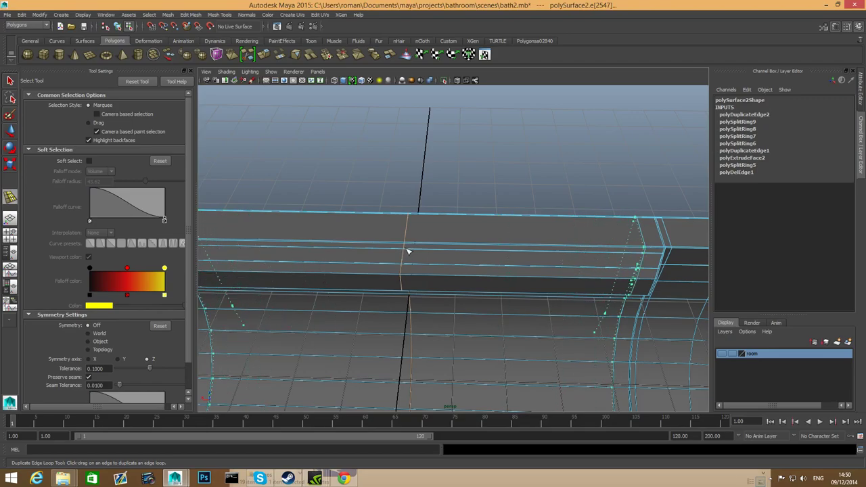
pyautogui.click(408, 251)
# - In face mode, select a face on top of the rim beam
pyautogui.keyDown('alt'); pyautogui.moveTo(582, 257); pyautogui.dragTo(573, 255); pyautogui.keyUp('alt')
pyautogui.rightClick(570, 256)
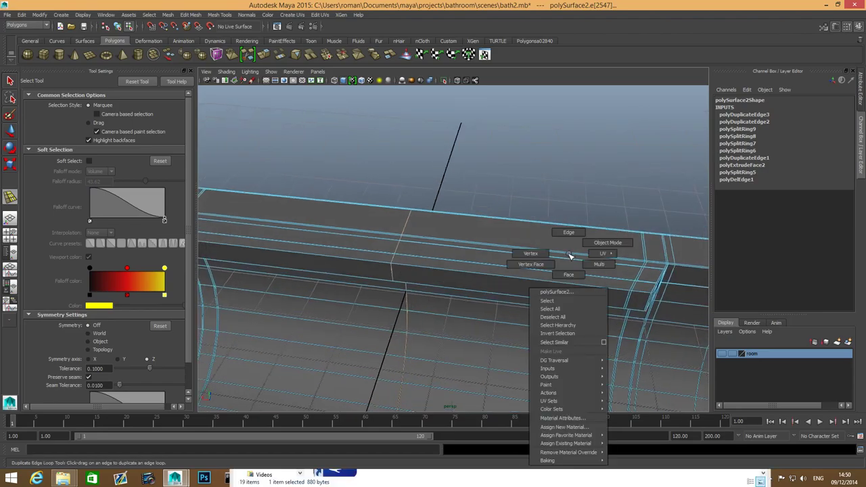
pyautogui.moveTo(569, 273); pyautogui.dragTo(569, 274, button='right')
pyautogui.click(532, 280)
pyautogui.keyDown('alt'); pyautogui.moveTo(532, 280); pyautogui.dragTo(477, 250); pyautogui.keyUp('alt')
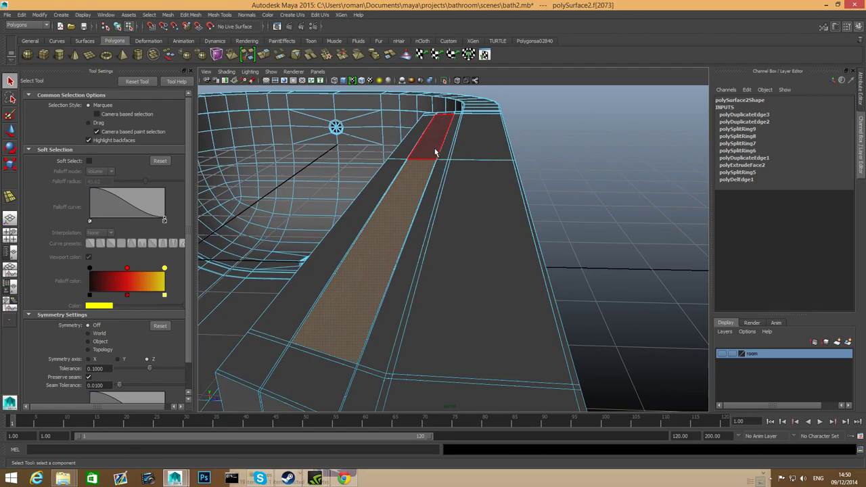
# - Delete the long strip of top faces on the rim beam and inspect the rim's underside
pyautogui.keyDown('alt'); pyautogui.moveTo(406, 248); pyautogui.dragTo(301, 93); pyautogui.keyUp('alt')
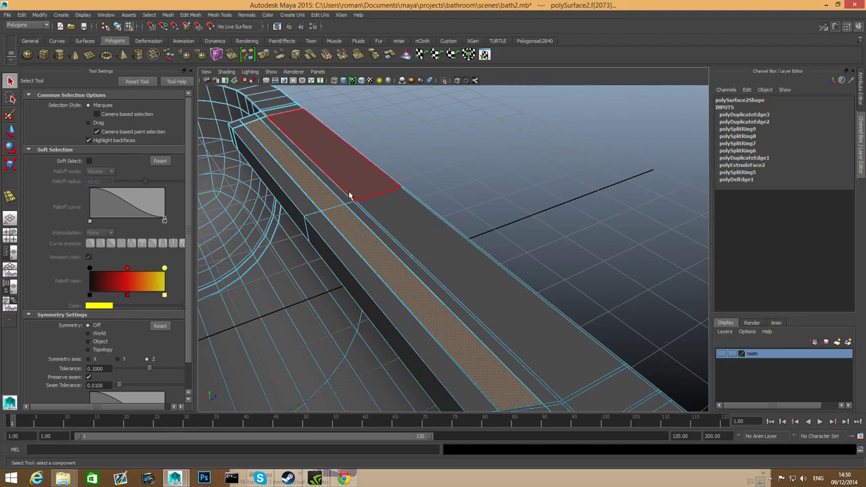
pyautogui.hotkey('ctrl', 'z')
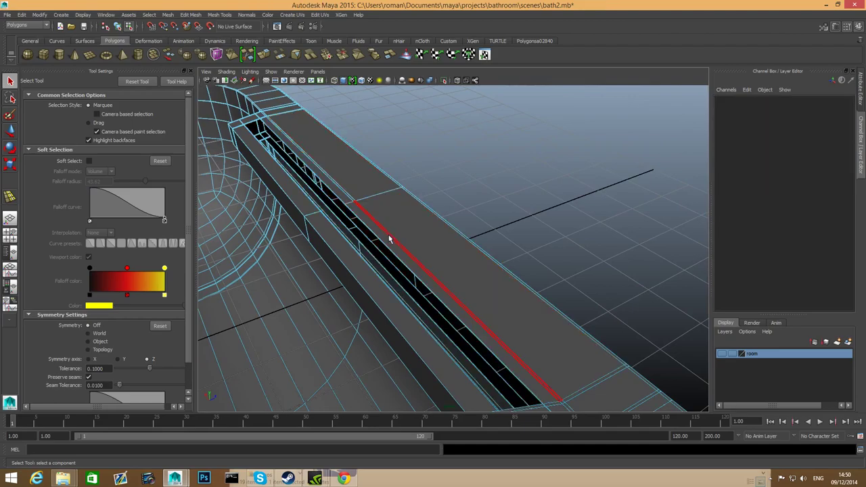
pyautogui.hotkey('ctrl', 'z')
pyautogui.keyDown('alt'); pyautogui.moveTo(391, 215); pyautogui.dragTo(464, 237); pyautogui.keyUp('alt')
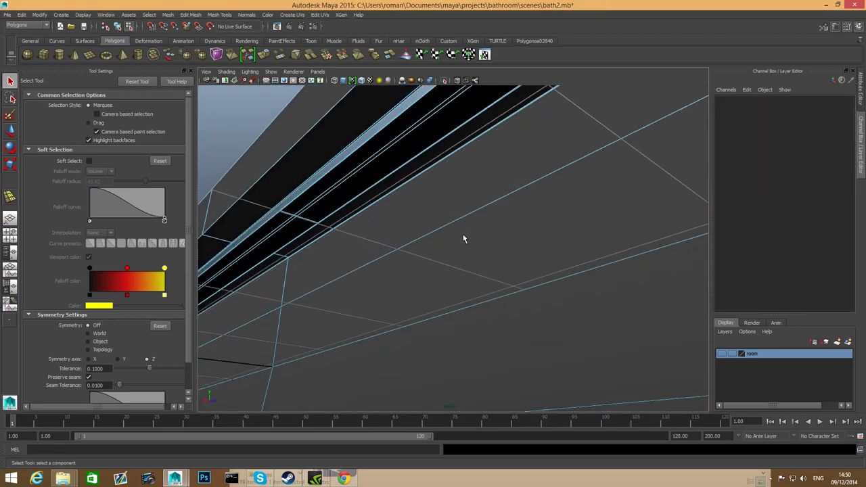
pyautogui.keyDown('alt'); pyautogui.moveTo(472, 277); pyautogui.dragTo(413, 291); pyautogui.keyUp('alt')
pyautogui.rightClick(490, 264)
pyautogui.keyDown('alt'); pyautogui.moveTo(489, 247); pyautogui.dragTo(472, 304); pyautogui.keyUp('alt')
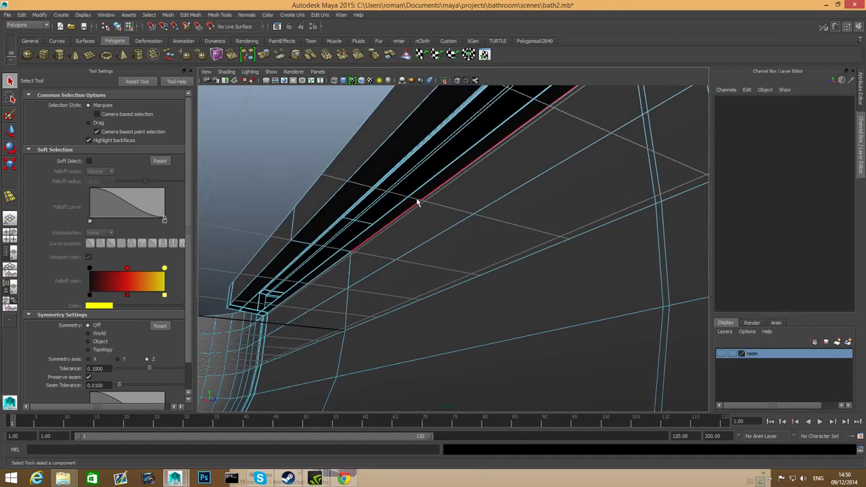
pyautogui.keyDown('alt'); pyautogui.moveTo(417, 201); pyautogui.dragTo(397, 233); pyautogui.keyUp('alt')
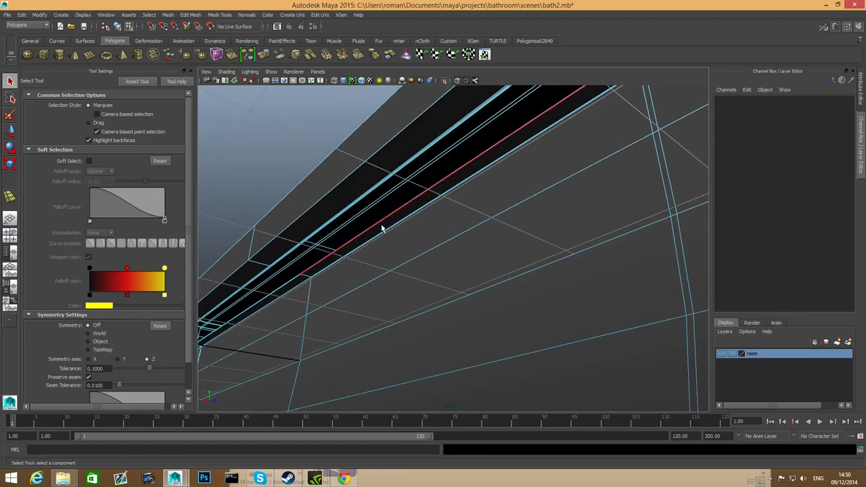
# - Extrude the slot's long edge and raise it upward into a bar above the rim
pyautogui.keyDown('alt'); pyautogui.moveTo(382, 230); pyautogui.dragTo(565, 315, button='right'); pyautogui.keyUp('alt')
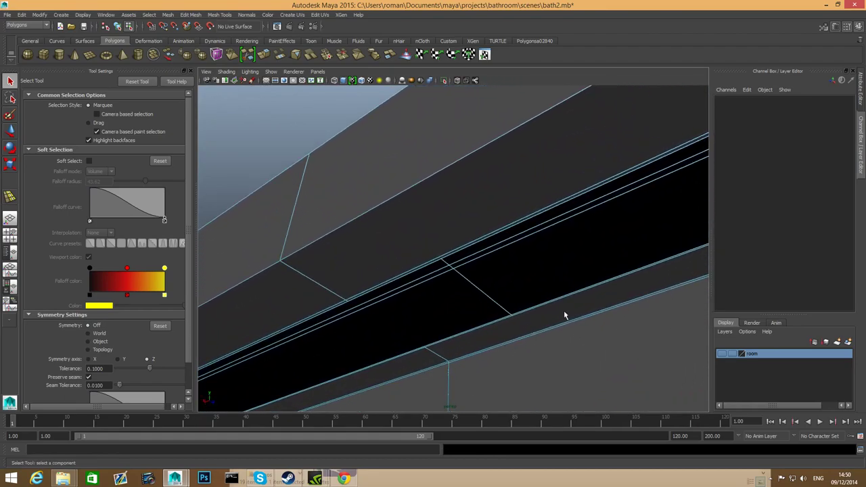
pyautogui.click(354, 301)
pyautogui.press('f')
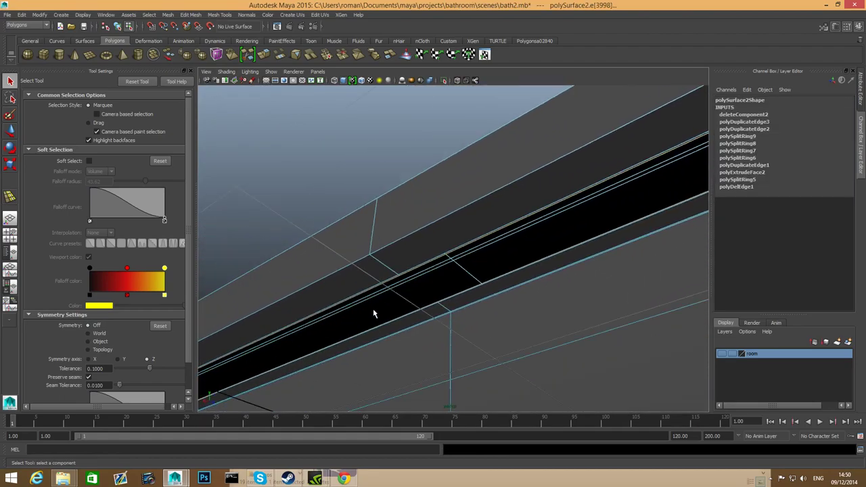
pyautogui.keyDown('alt'); pyautogui.moveTo(373, 313); pyautogui.dragTo(354, 306); pyautogui.keyUp('alt')
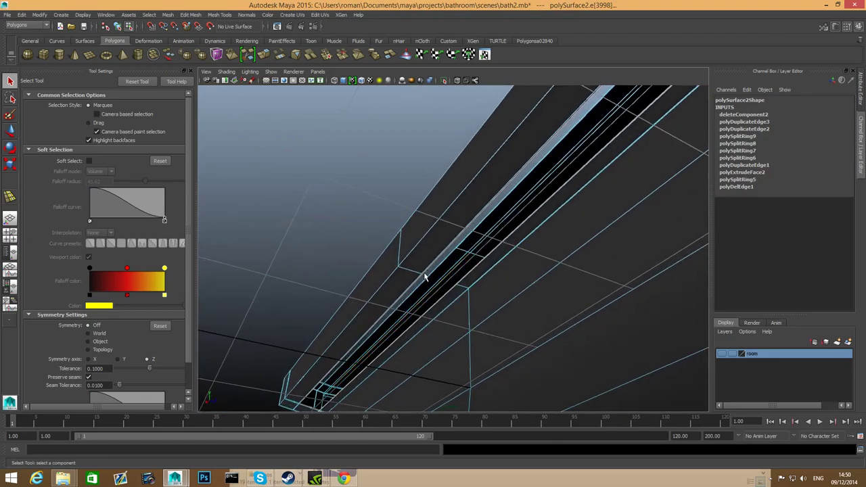
pyautogui.keyDown('alt'); pyautogui.moveTo(417, 286); pyautogui.dragTo(444, 248); pyautogui.keyUp('alt')
pyautogui.keyDown('alt'); pyautogui.moveTo(444, 248); pyautogui.dragTo(296, 101, button='right'); pyautogui.keyUp('alt')
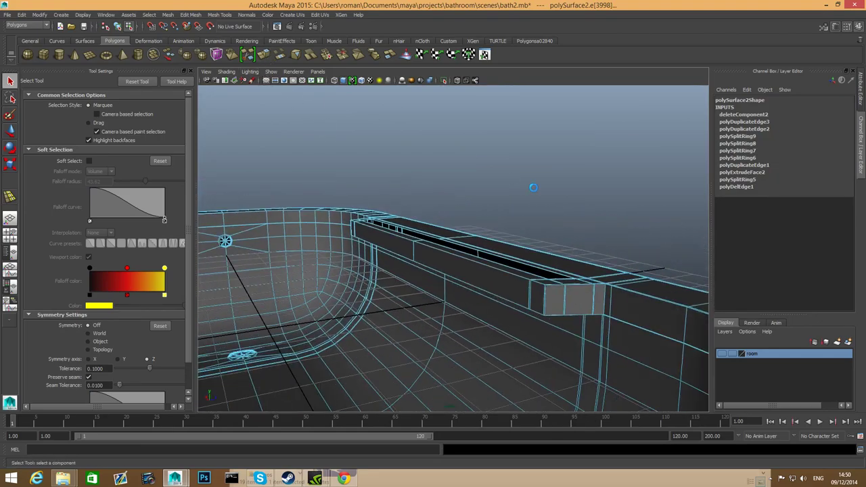
pyautogui.press('w')
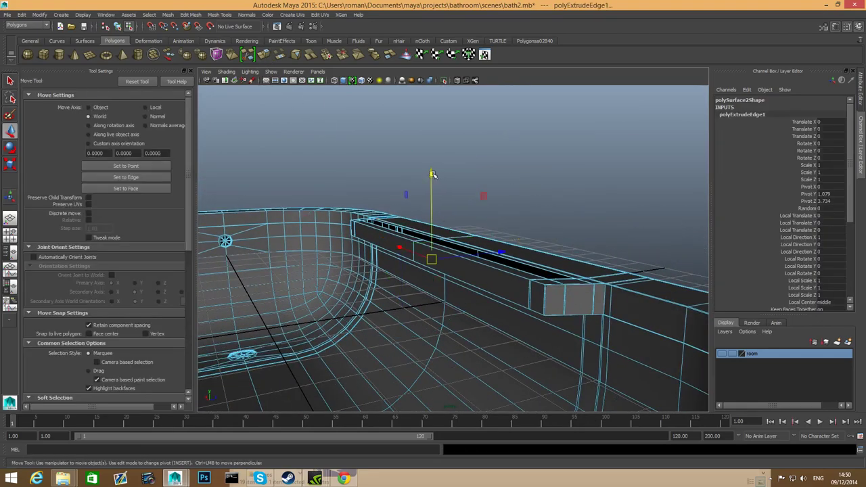
pyautogui.moveTo(432, 175); pyautogui.dragTo(432, 141)
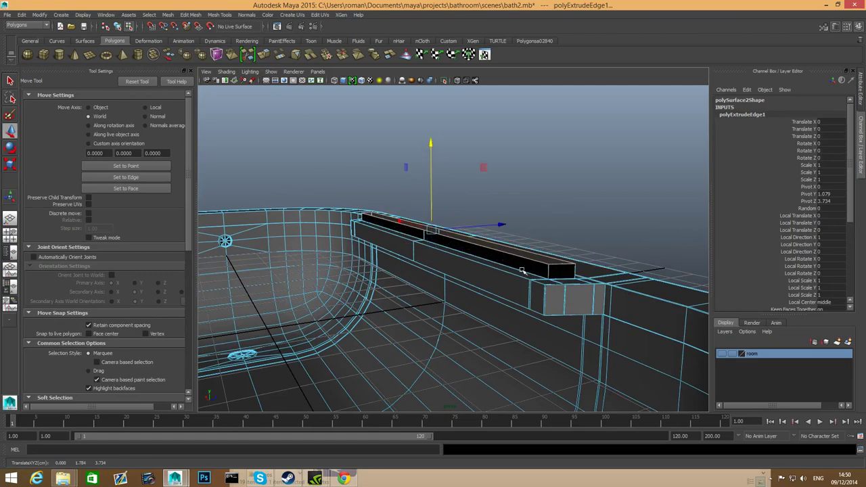
pyautogui.keyDown('alt'); pyautogui.moveTo(521, 271); pyautogui.dragTo(506, 297); pyautogui.keyUp('alt')
# - With the Merge Vertex Tool, merge the raised bar end's top vertices down onto the rim
pyautogui.click(218, 15)
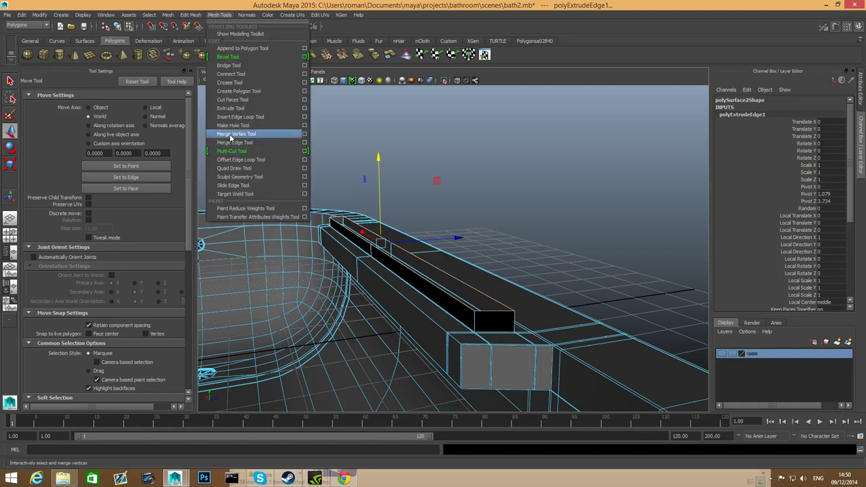
pyautogui.click(231, 135)
pyautogui.moveTo(514, 284)
pyautogui.keyDown('alt'); pyautogui.mouseDown()
pyautogui.moveTo(526, 309)
pyautogui.moveTo(512, 270)
pyautogui.mouseUp(); pyautogui.keyUp('alt')
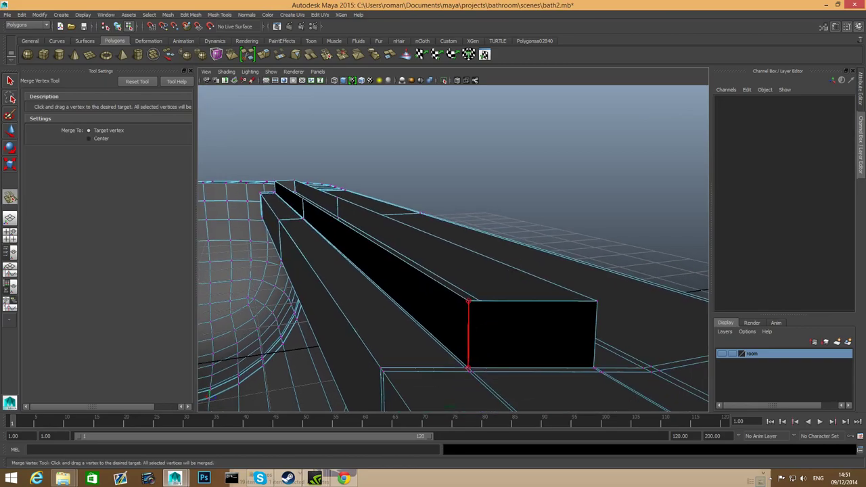
pyautogui.moveTo(468, 301); pyautogui.dragTo(468, 368)
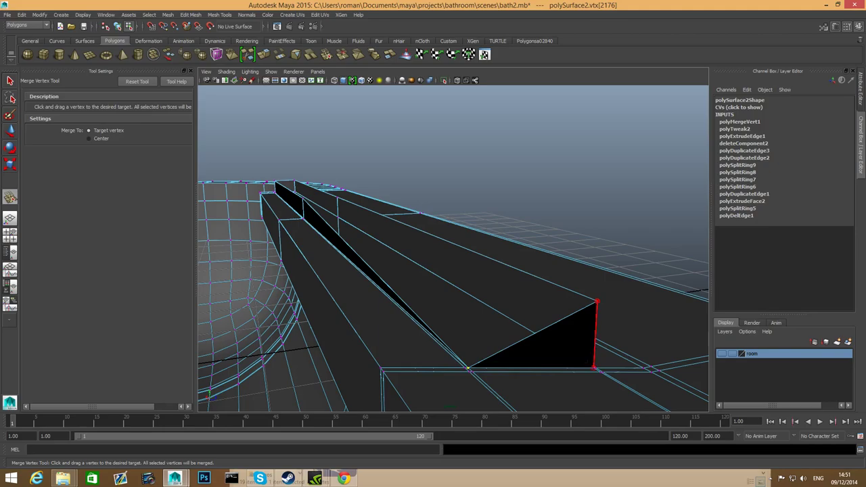
pyautogui.moveTo(596, 301); pyautogui.dragTo(518, 344)
pyautogui.scroll(3, 518, 344)
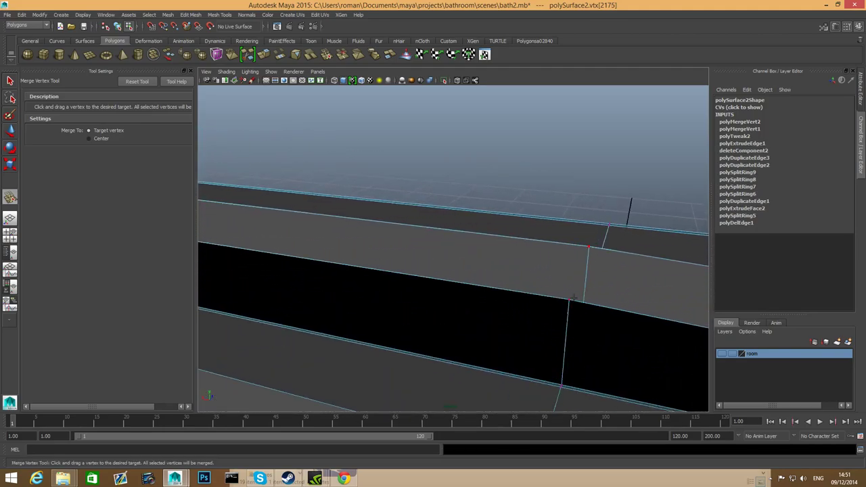
pyautogui.moveTo(569, 301); pyautogui.dragTo(561, 386)
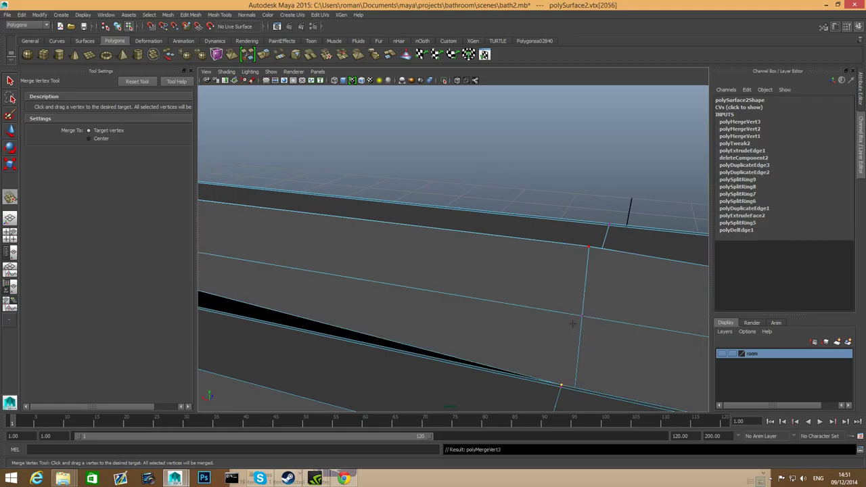
# - Merge the remaining stray vertices along the slot to close the sliver gaps
pyautogui.keyDown('alt'); pyautogui.moveTo(587, 249); pyautogui.dragTo(389, 298); pyautogui.keyUp('alt')
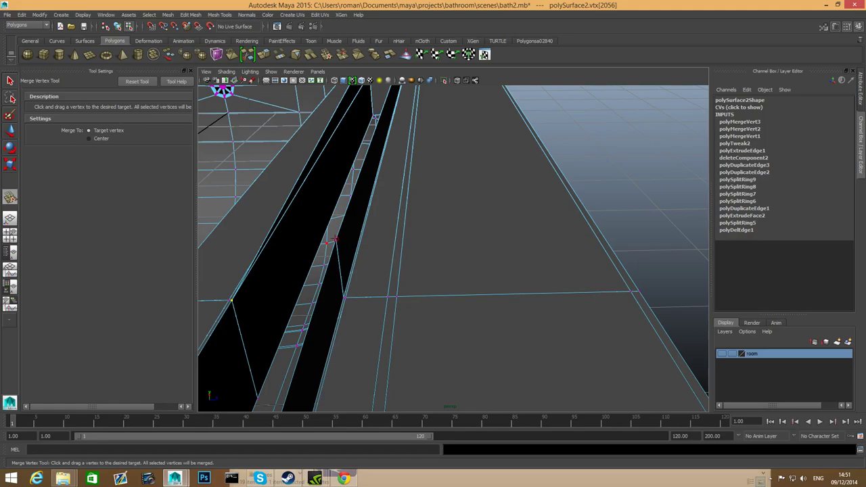
pyautogui.moveTo(344, 300); pyautogui.dragTo(472, 299)
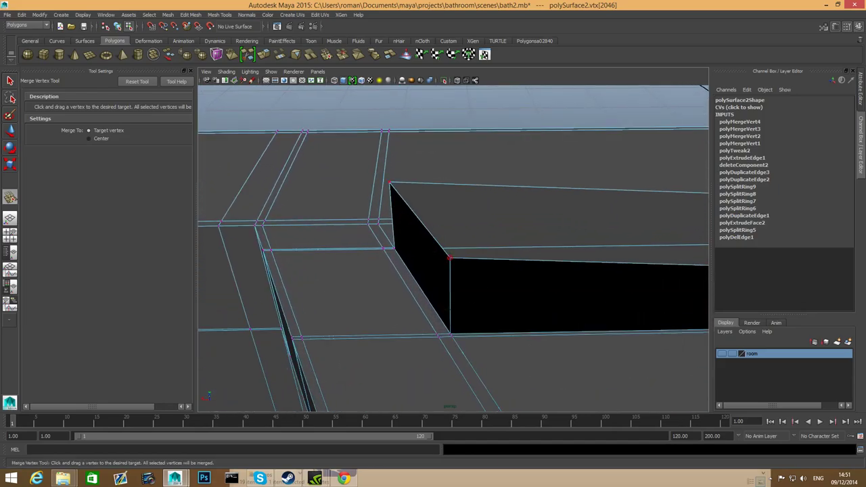
pyautogui.moveTo(449, 258); pyautogui.dragTo(450, 334)
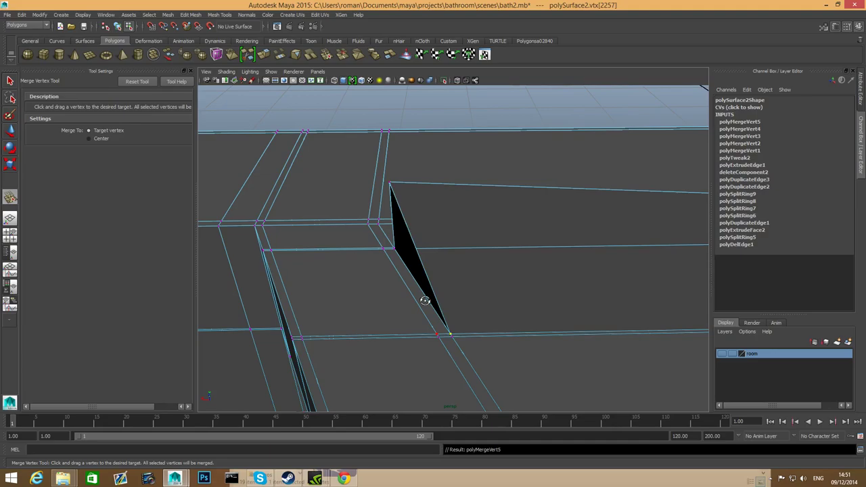
pyautogui.keyDown('alt'); pyautogui.moveTo(425, 300); pyautogui.dragTo(462, 288); pyautogui.keyUp('alt')
pyautogui.keyDown('alt'); pyautogui.moveTo(462, 287); pyautogui.dragTo(324, 350); pyautogui.keyUp('alt')
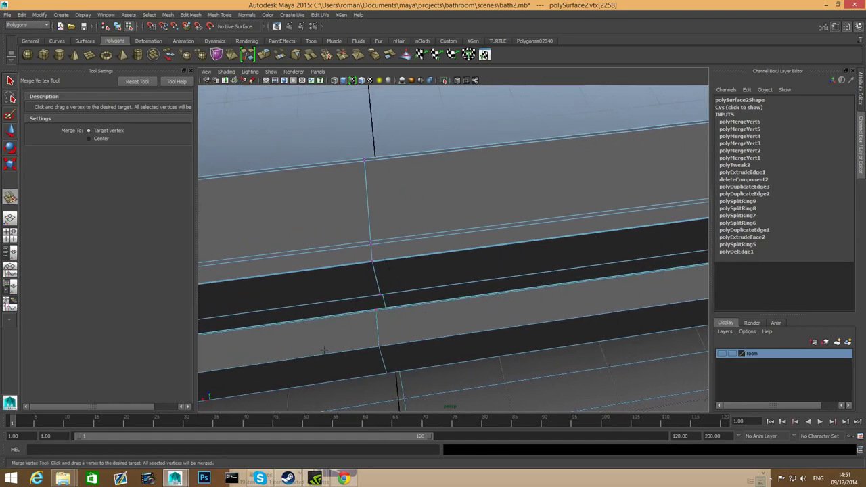
pyautogui.keyDown('alt'); pyautogui.moveTo(432, 334); pyautogui.dragTo(498, 309); pyautogui.keyUp('alt')
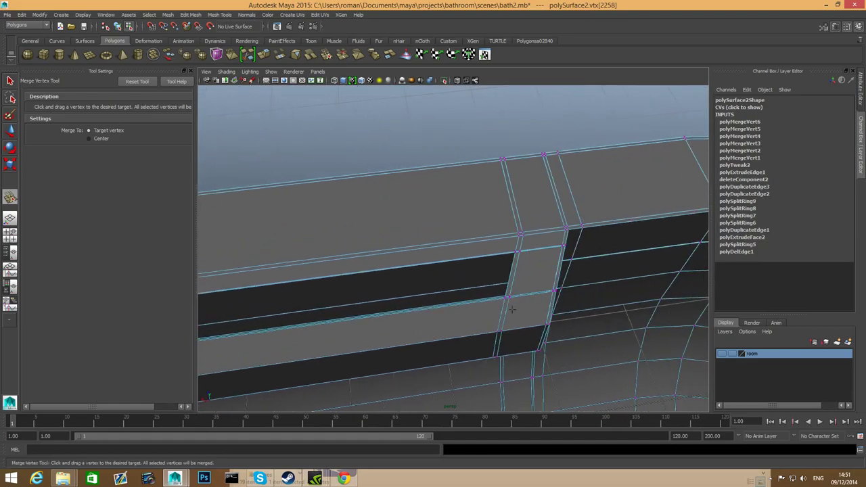
pyautogui.keyDown('alt'); pyautogui.moveTo(512, 309); pyautogui.dragTo(670, 354, button='right'); pyautogui.keyUp('alt')
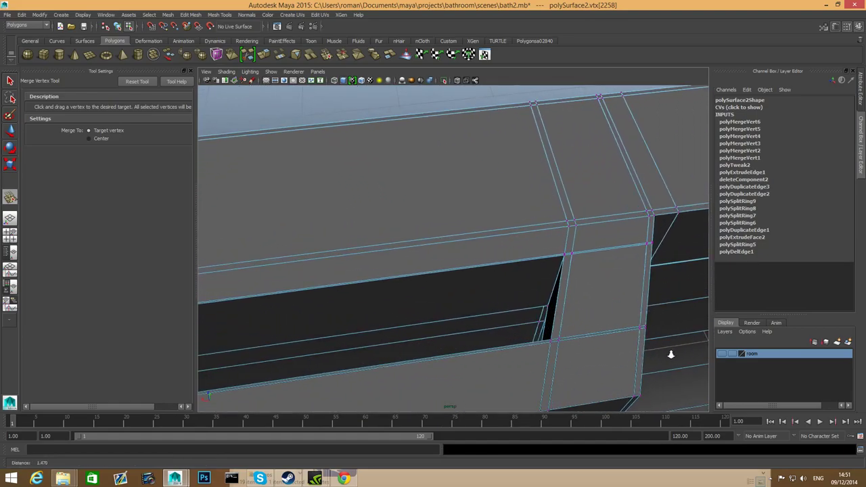
pyautogui.keyDown('alt'); pyautogui.moveTo(670, 354); pyautogui.dragTo(411, 334); pyautogui.keyUp('alt')
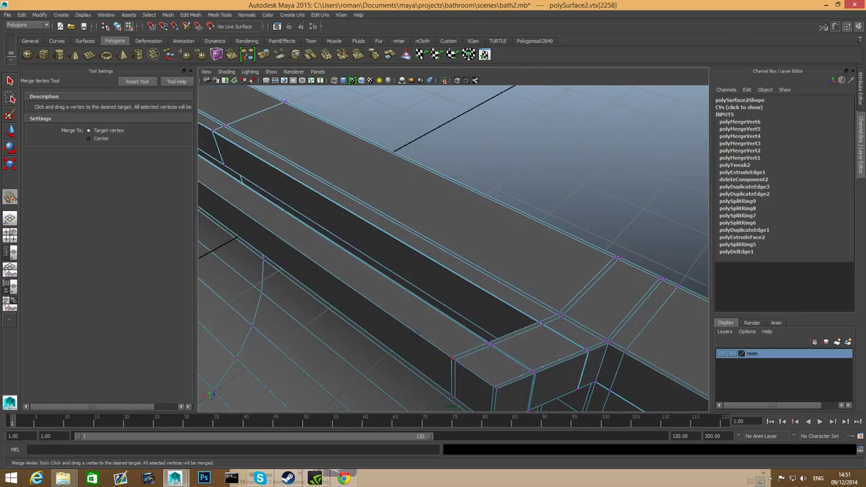
# - Turn on smooth preview in object mode, deselect, and follow the ledge to the slot's end
pyautogui.press('F8')
pyautogui.press('3')
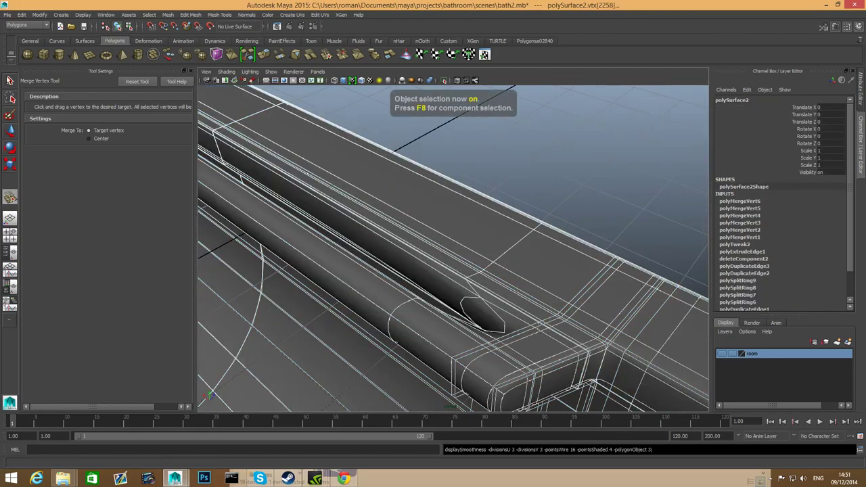
pyautogui.press('q')
pyautogui.click(499, 146)
pyautogui.keyDown('alt'); pyautogui.moveTo(537, 211); pyautogui.dragTo(500, 233); pyautogui.keyUp('alt')
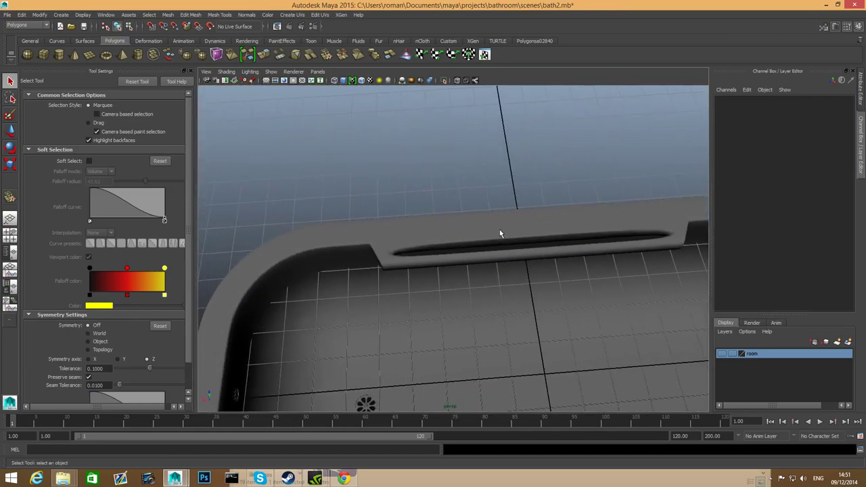
pyautogui.keyDown('alt'); pyautogui.moveTo(412, 245); pyautogui.dragTo(358, 305, button='middle'); pyautogui.keyUp('alt')
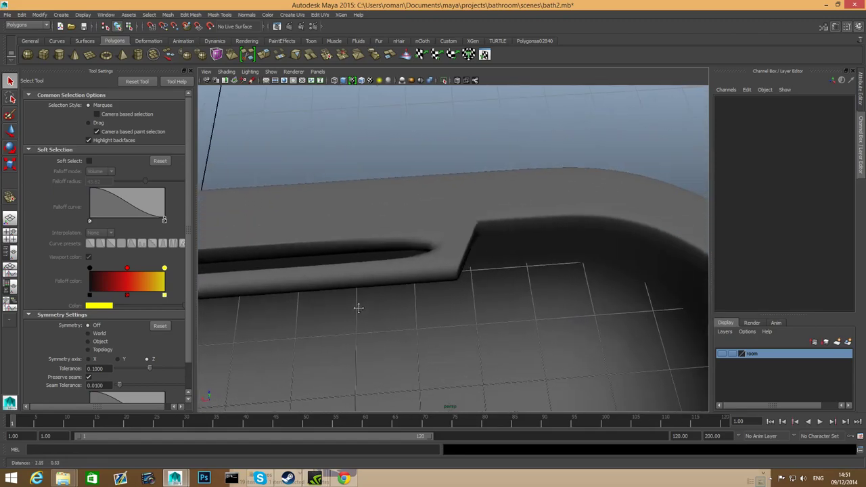
# - With smooth preview off, insert a supporting edge loop on the ledge beside the slot's end
pyautogui.click(435, 253)
pyautogui.press('1')
pyautogui.keyDown('alt'); pyautogui.moveTo(422, 268); pyautogui.dragTo(449, 303); pyautogui.keyUp('alt')
pyautogui.keyDown('shift'); pyautogui.moveTo(414, 264); pyautogui.dragTo(380, 283, button='right'); pyautogui.keyUp('shift')
pyautogui.keyDown('alt'); pyautogui.moveTo(377, 286); pyautogui.dragTo(481, 313); pyautogui.keyUp('alt')
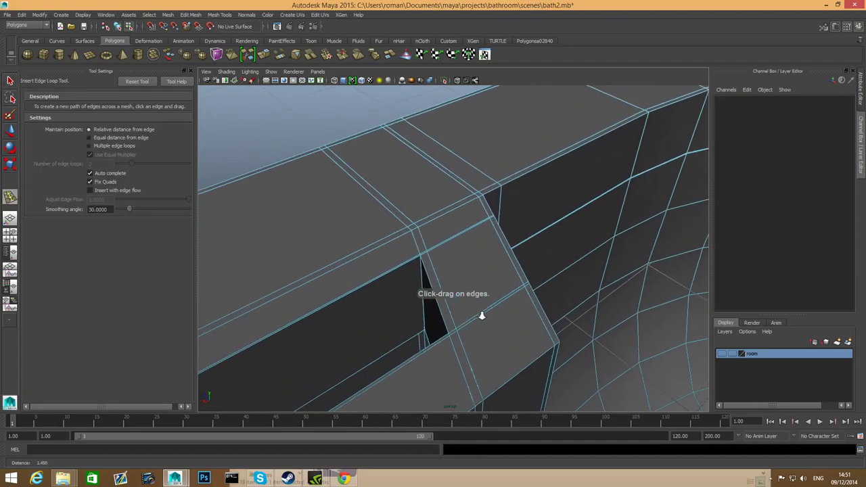
pyautogui.moveTo(409, 260); pyautogui.dragTo(411, 261)
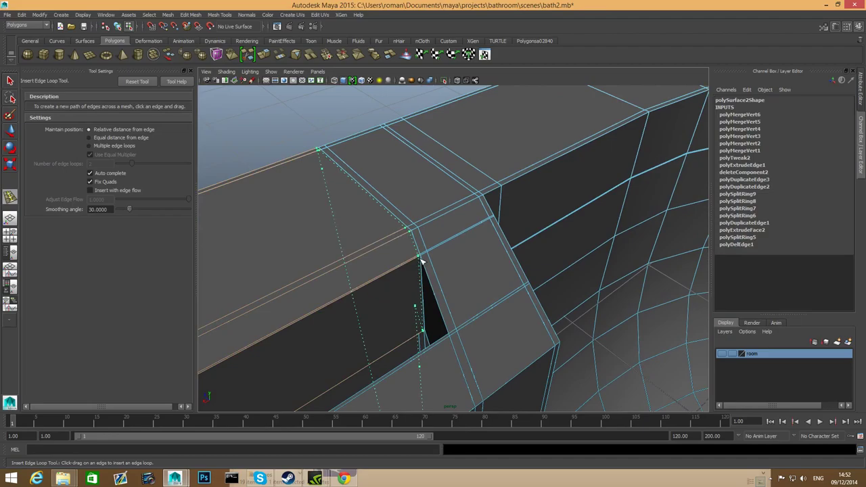
pyautogui.moveTo(420, 260); pyautogui.dragTo(419, 263)
pyautogui.keyDown('alt'); pyautogui.moveTo(420, 263); pyautogui.dragTo(407, 335); pyautogui.keyUp('alt')
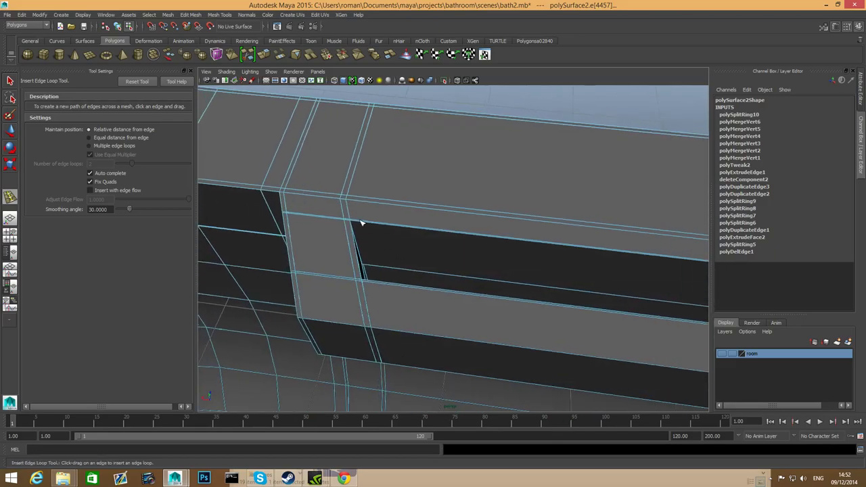
# - Add a second edge loop near the slot corner and check the corners in smooth preview
pyautogui.moveTo(360, 222)
pyautogui.keyDown('alt'); pyautogui.mouseDown()
pyautogui.moveTo(350, 224)
pyautogui.moveTo(466, 247)
pyautogui.moveTo(353, 207)
pyautogui.mouseUp(); pyautogui.keyUp('alt')
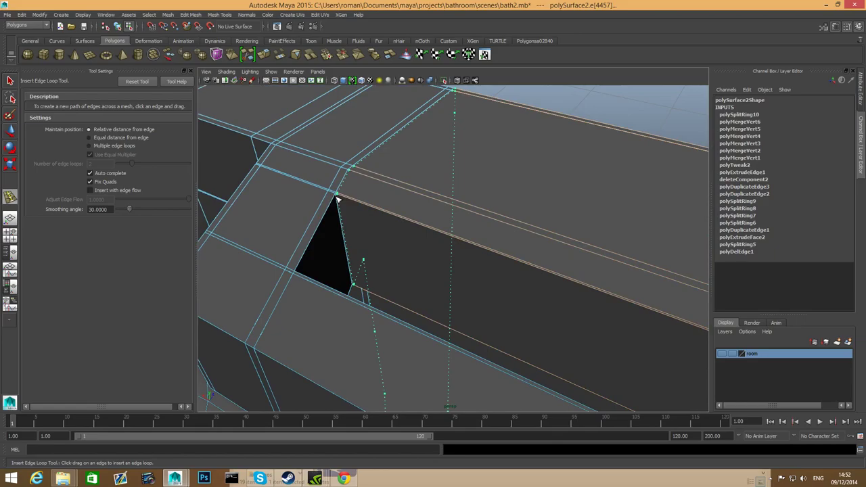
pyautogui.click(338, 198)
pyautogui.keyDown('alt'); pyautogui.moveTo(338, 199); pyautogui.dragTo(483, 343); pyautogui.keyUp('alt')
pyautogui.press('3')
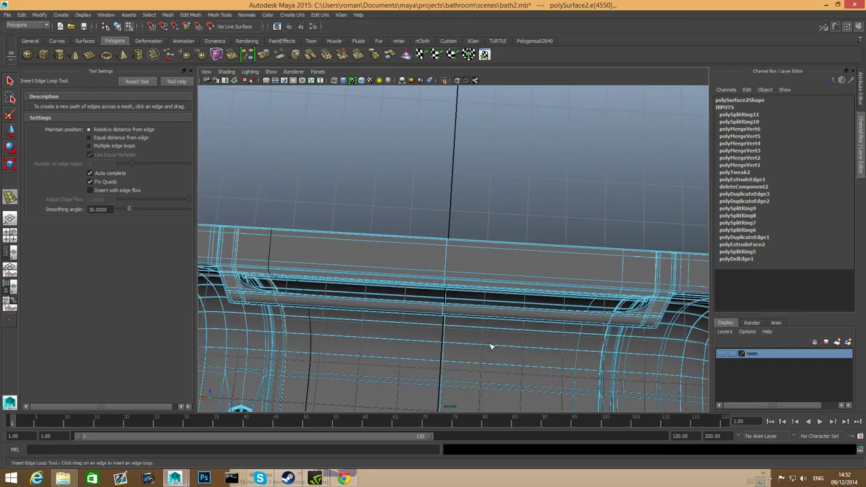
pyautogui.press('F8')
pyautogui.keyDown('alt'); pyautogui.moveTo(569, 341); pyautogui.dragTo(598, 356); pyautogui.keyUp('alt')
pyautogui.click(553, 302)
# - Zoom in on the ledge corner and insert an edge loop near the slot end
pyautogui.press('1')
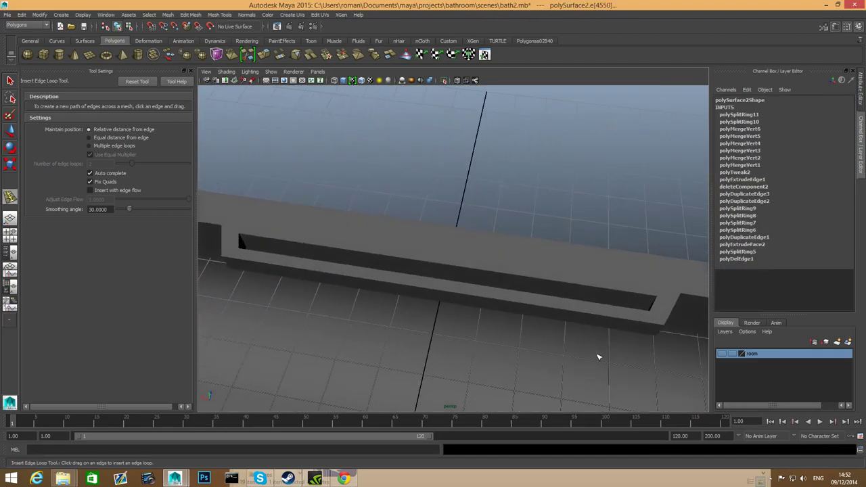
pyautogui.click(10, 81)
pyautogui.click(518, 309)
pyautogui.press('3')
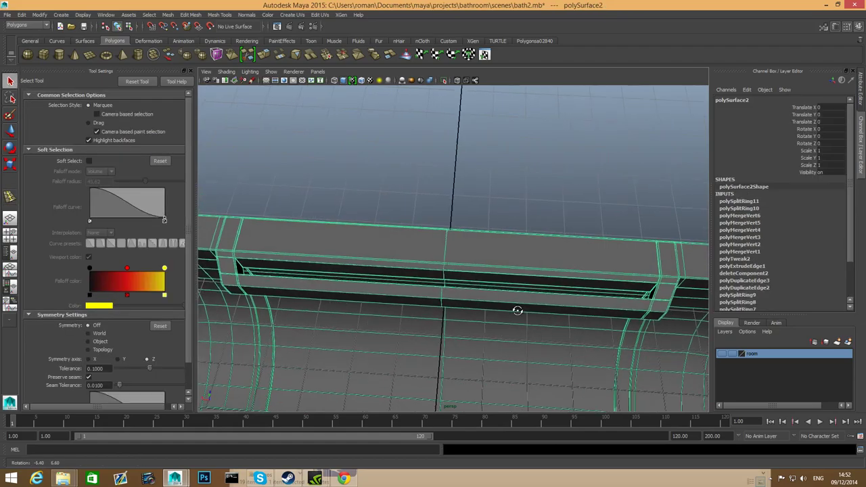
pyautogui.scroll(3, 354, 241)
pyautogui.keyDown('alt'); pyautogui.moveTo(353, 241); pyautogui.dragTo(568, 336, button='right'); pyautogui.keyUp('alt')
pyautogui.keyDown('alt'); pyautogui.moveTo(569, 336); pyautogui.dragTo(532, 242); pyautogui.keyUp('alt')
pyautogui.keyDown('shift'); pyautogui.moveTo(532, 242); pyautogui.dragTo(505, 252, button='right'); pyautogui.keyUp('shift')
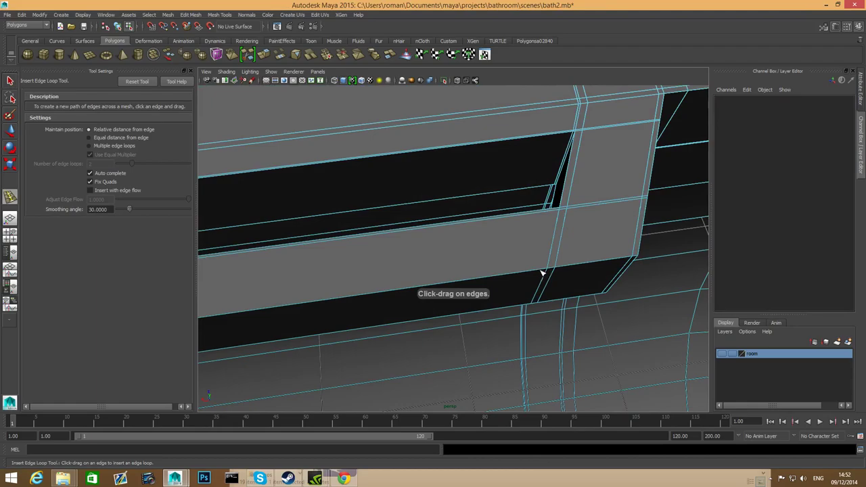
pyautogui.moveTo(542, 273); pyautogui.dragTo(547, 272)
pyautogui.keyDown('alt'); pyautogui.moveTo(547, 272); pyautogui.dragTo(438, 260); pyautogui.keyUp('alt')
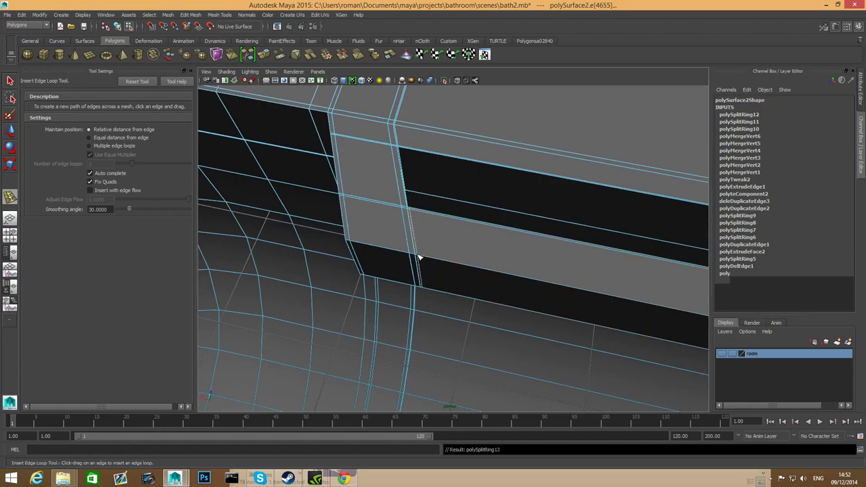
# - Add one more edge loop near the slot corner, then return to object mode and deselect
pyautogui.keyDown('alt'); pyautogui.moveTo(419, 257); pyautogui.dragTo(464, 278); pyautogui.keyUp('alt')
pyautogui.press('F8')
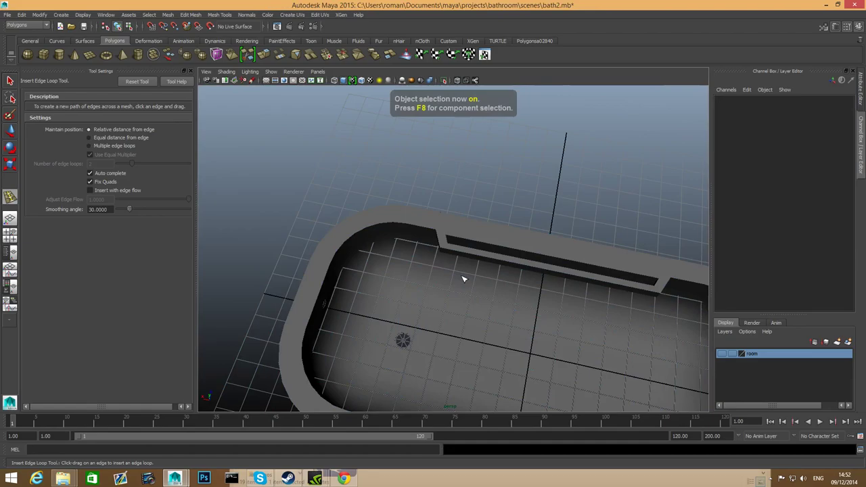
pyautogui.click(11, 81)
pyautogui.click(402, 243)
# - In edge mode, select the edge loop running along the tub's bottom
pyautogui.click(518, 192)
pyautogui.keyDown('alt'); pyautogui.moveTo(518, 193); pyautogui.dragTo(464, 246); pyautogui.keyUp('alt')
pyautogui.click(471, 224)
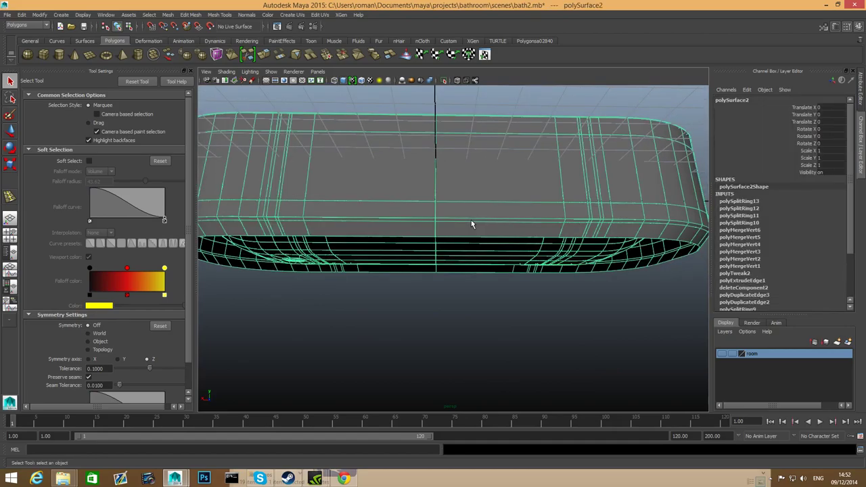
pyautogui.moveTo(484, 231); pyautogui.dragTo(480, 215, button='right')
pyautogui.keyDown('alt'); pyautogui.moveTo(534, 246); pyautogui.dragTo(433, 230); pyautogui.keyUp('alt')
pyautogui.click(342, 228)
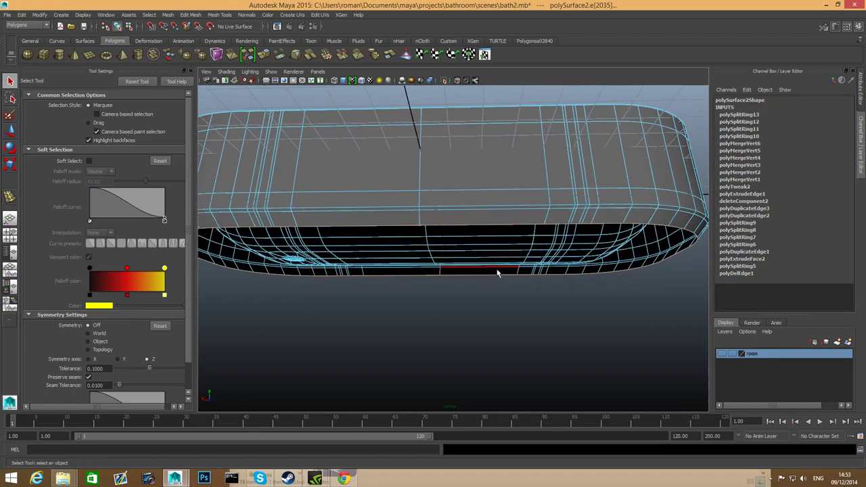
pyautogui.keyDown('alt'); pyautogui.moveTo(472, 265); pyautogui.dragTo(443, 261); pyautogui.keyUp('alt')
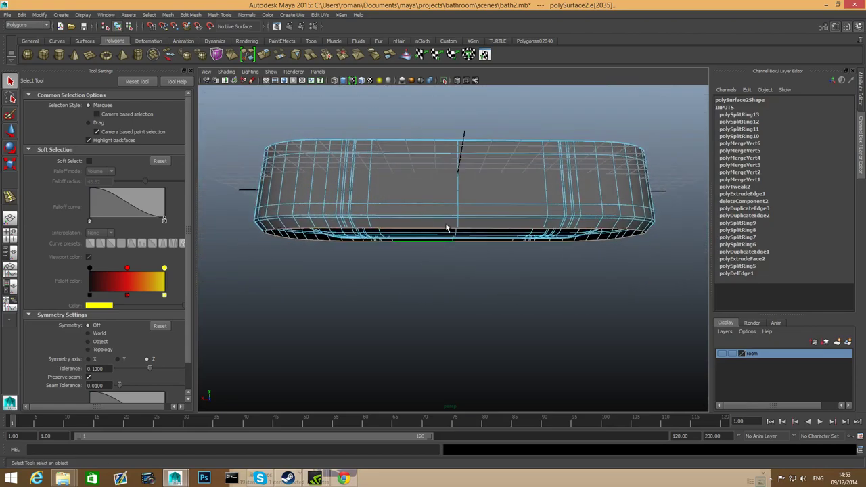
pyautogui.keyDown('alt'); pyautogui.moveTo(442, 239); pyautogui.dragTo(512, 329); pyautogui.keyUp('alt')
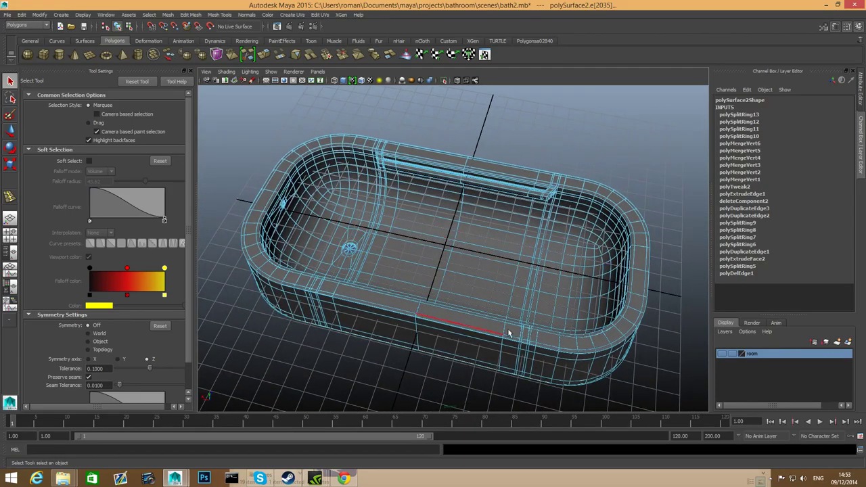
pyautogui.keyDown('alt'); pyautogui.moveTo(498, 287); pyautogui.dragTo(512, 248); pyautogui.keyUp('alt')
pyautogui.keyDown('alt'); pyautogui.moveTo(438, 251); pyautogui.dragTo(440, 249); pyautogui.keyUp('alt')
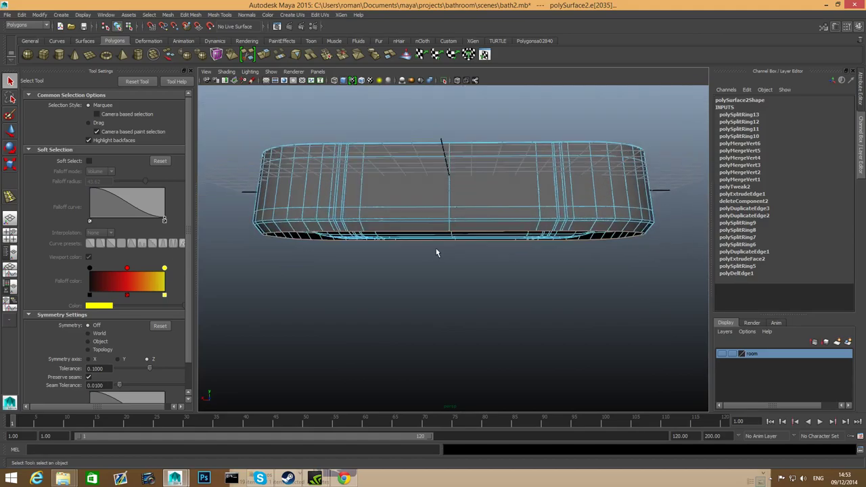
# - Move the bottom edge loop down along Y, then return to object mode
pyautogui.press('w')
pyautogui.moveTo(453, 152); pyautogui.dragTo(409, 207)
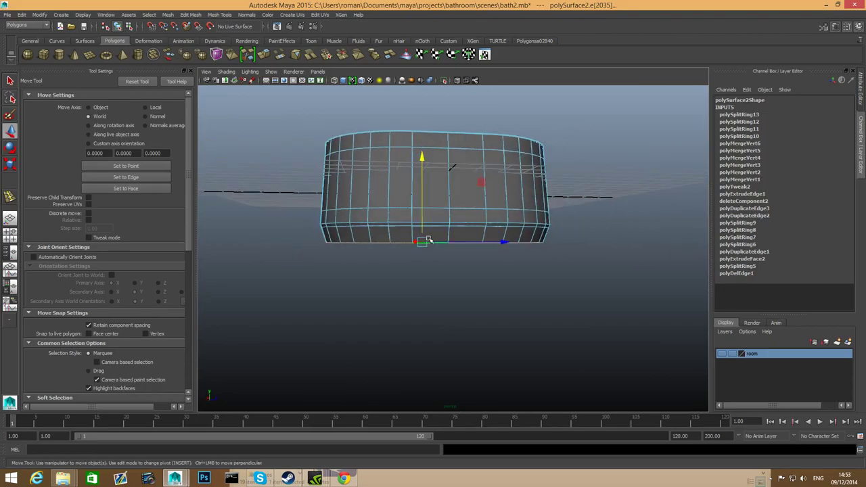
pyautogui.press('r')
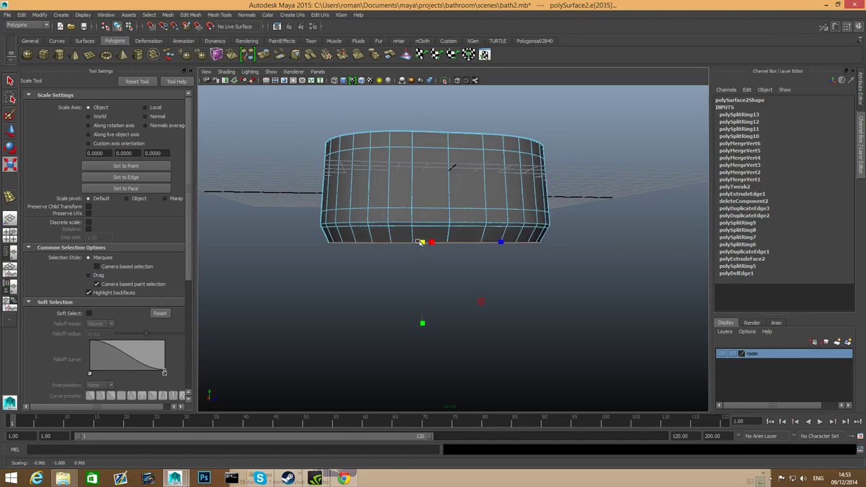
pyautogui.moveTo(422, 242)
pyautogui.keyDown('alt'); pyautogui.mouseDown()
pyautogui.moveTo(477, 236)
pyautogui.moveTo(454, 240)
pyautogui.moveTo(464, 242)
pyautogui.moveTo(416, 231)
pyautogui.mouseUp(); pyautogui.keyUp('alt')
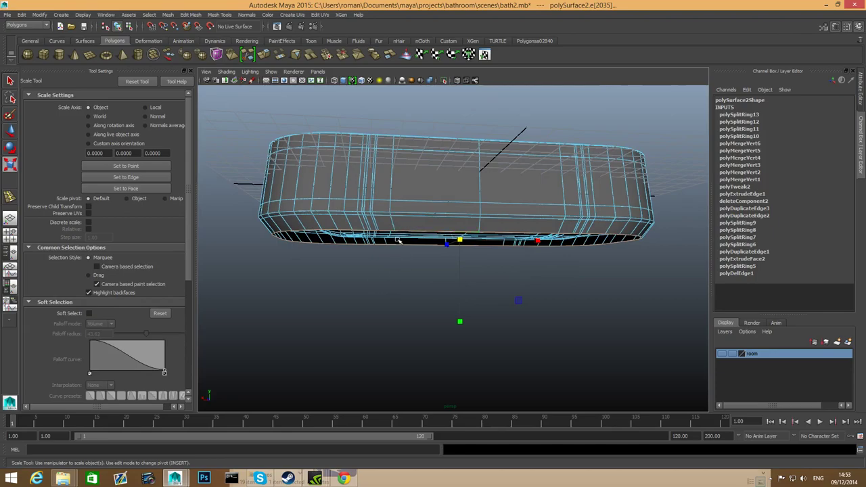
pyautogui.keyDown('alt'); pyautogui.moveTo(384, 238); pyautogui.dragTo(440, 294); pyautogui.keyUp('alt')
pyautogui.press('F8')
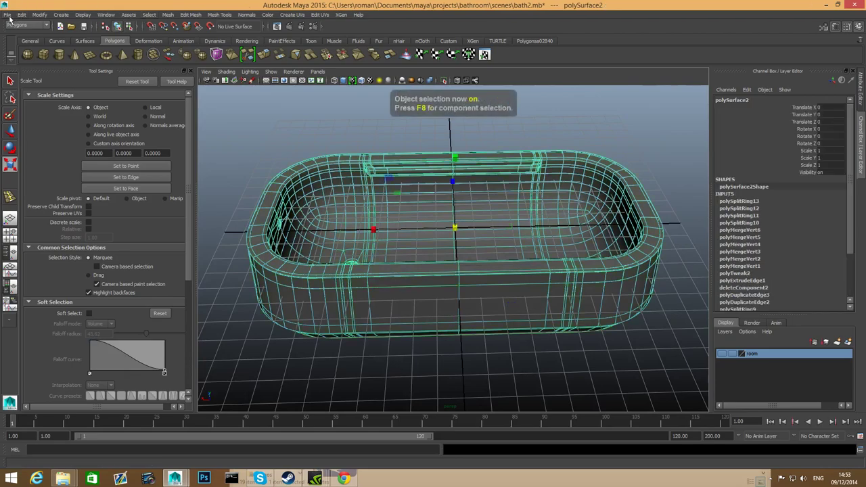
# - Save the scene under the new name bath4.mb with Save Scene As
pyautogui.click(9, 18)
pyautogui.click(27, 54)
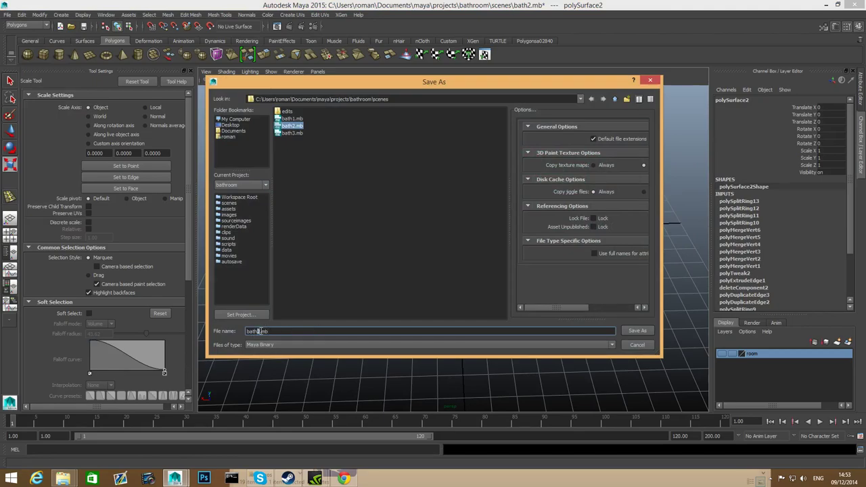
pyautogui.write('4')
pyautogui.click(636, 331)
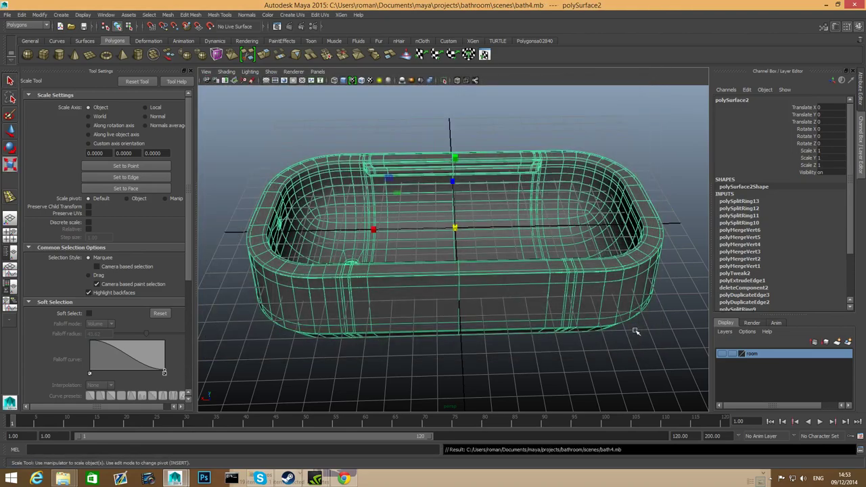